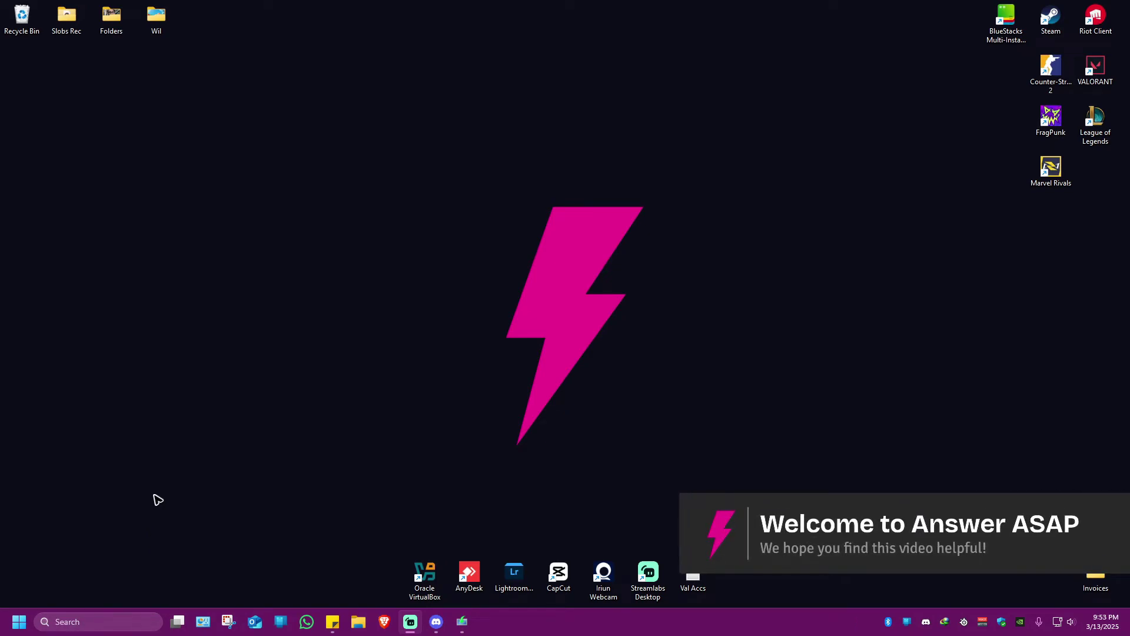
Open Brave and search Google for '7zip' from the address bar
{"action": "left_click", "coordinate": [384, 622]}
{"action": "left_click", "coordinate": [310, 39]}
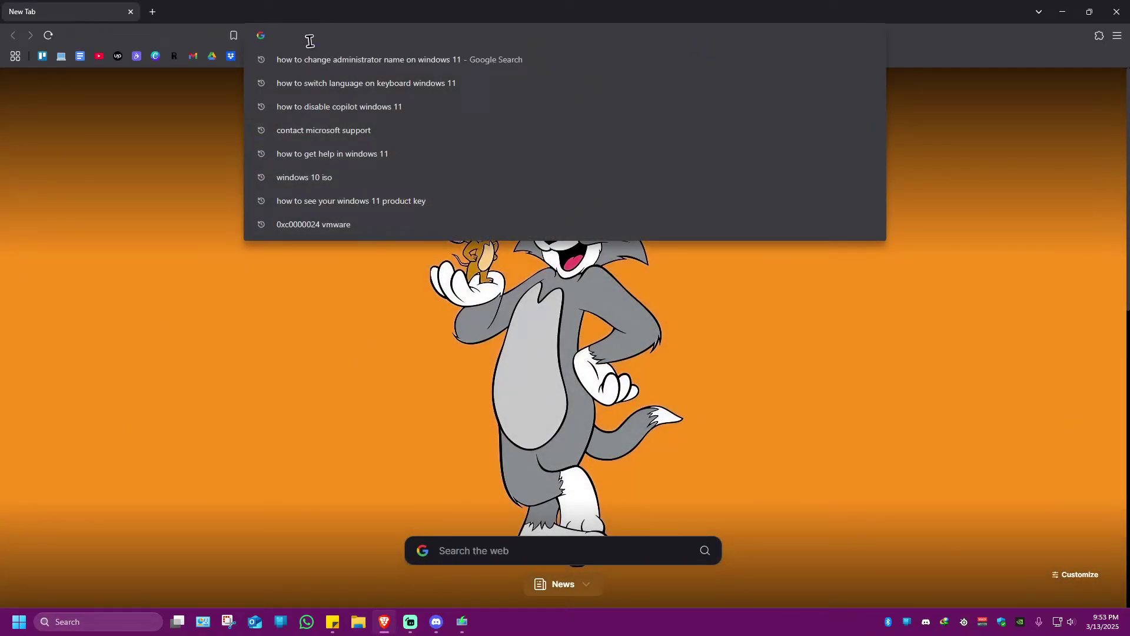
{"action": "type", "text": "7z"}
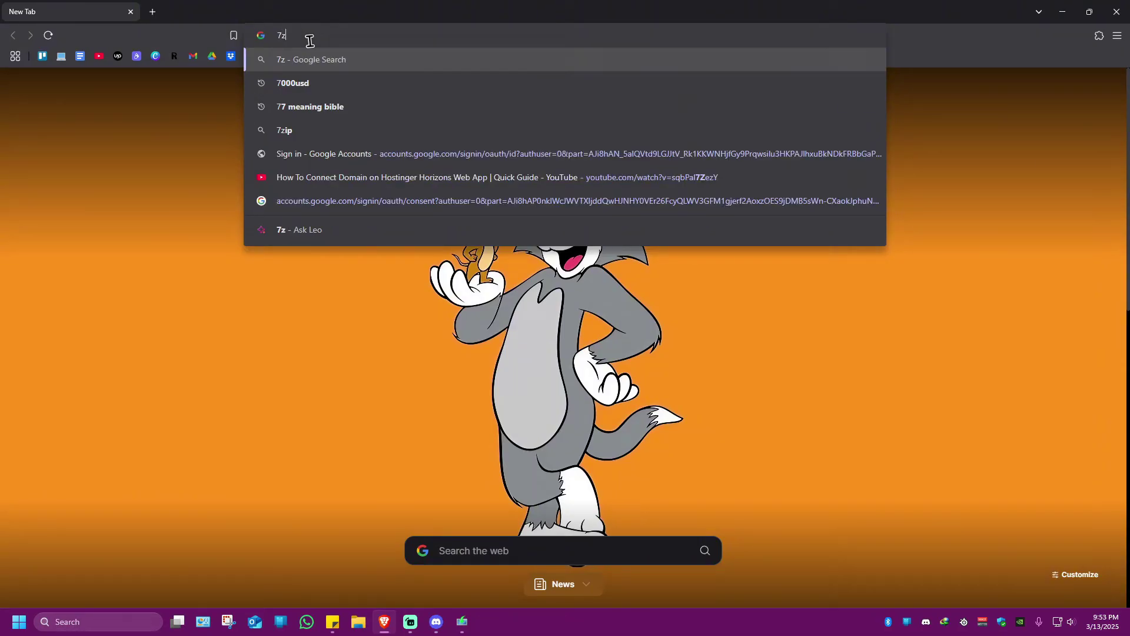
{"action": "type", "text": "ip"}
{"action": "key", "text": "Return"}
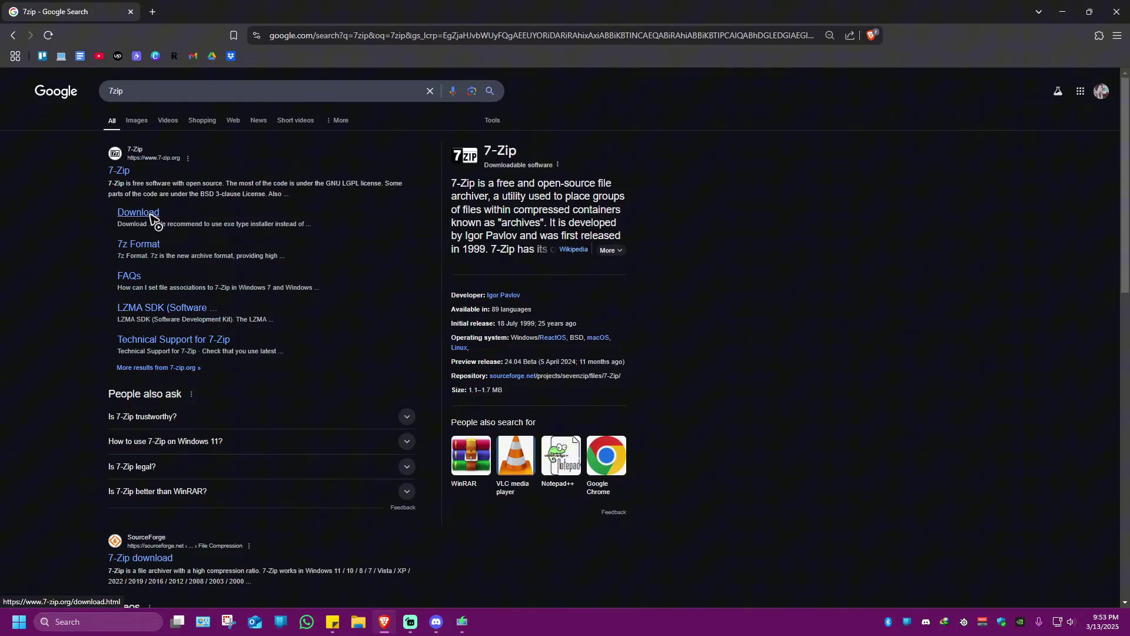
Download the 64-bit 7-Zip 24.09 installer (7z2409-x64.exe) from 7-zip.org
{"action": "left_click", "coordinate": [152, 219]}
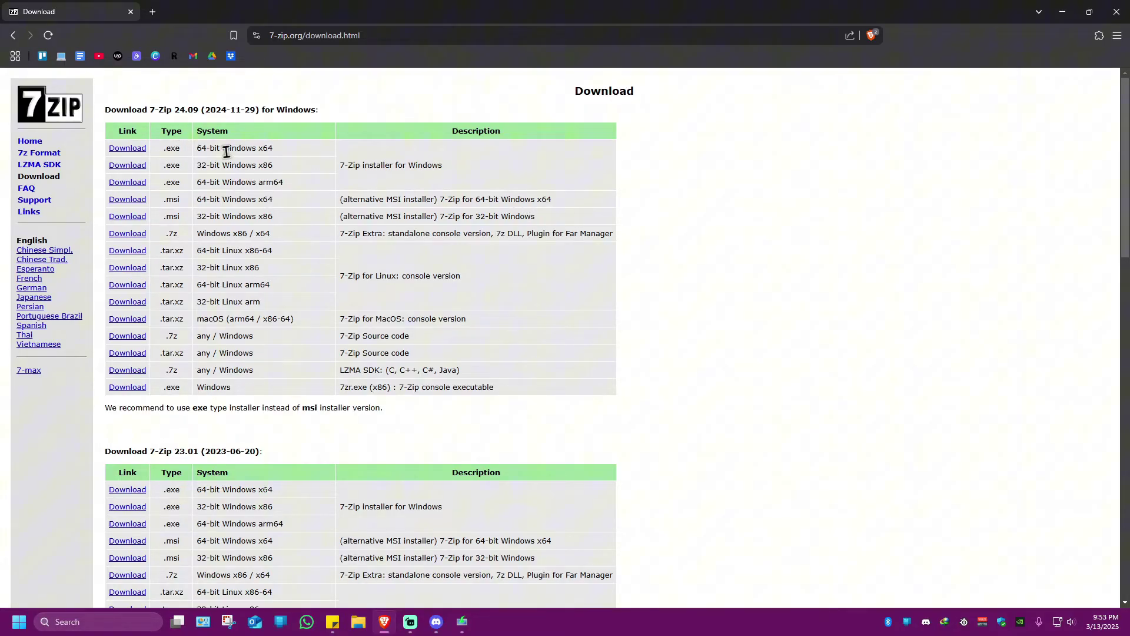
{"action": "left_click_drag", "start_coordinate": [287, 153], "coordinate": [208, 151]}
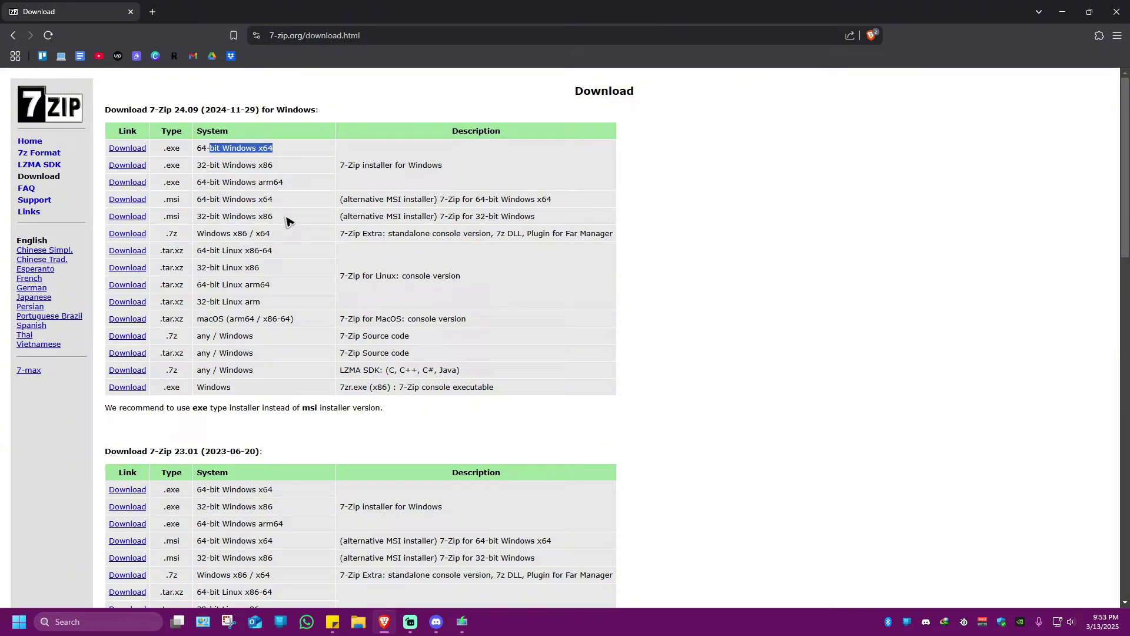
{"action": "left_click", "coordinate": [246, 166]}
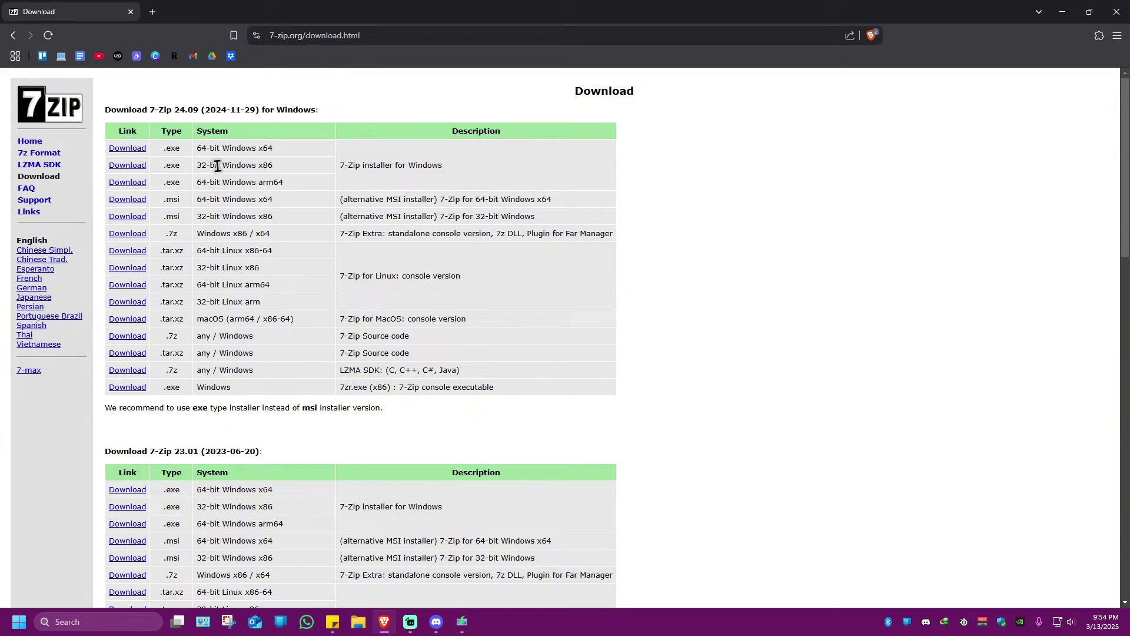
{"action": "left_click", "coordinate": [128, 167]}
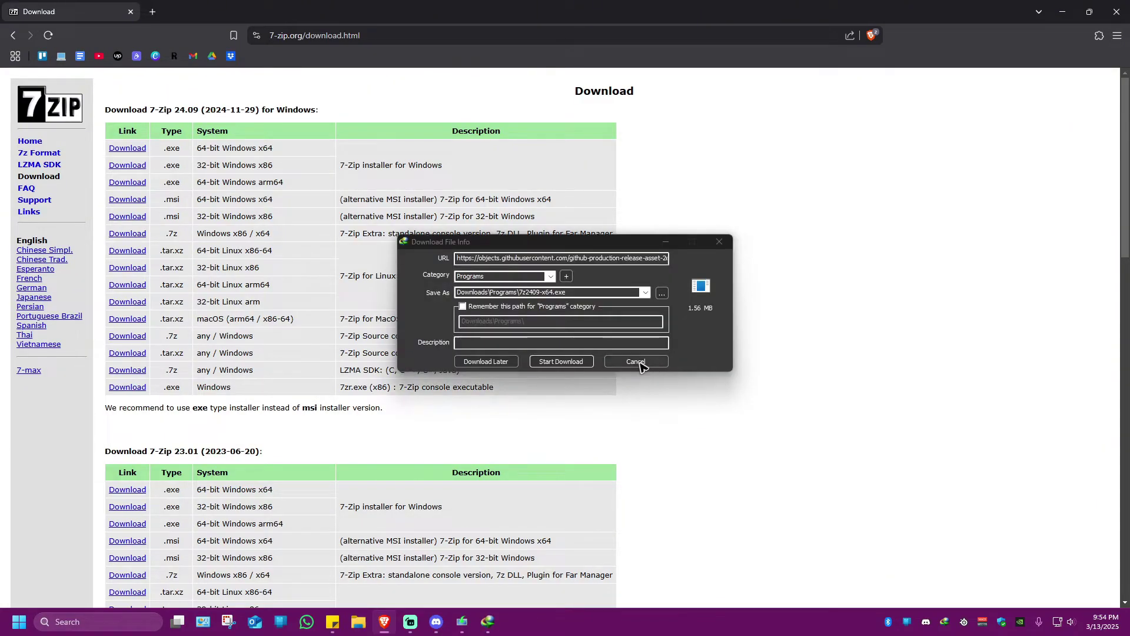
{"action": "left_click", "coordinate": [577, 362]}
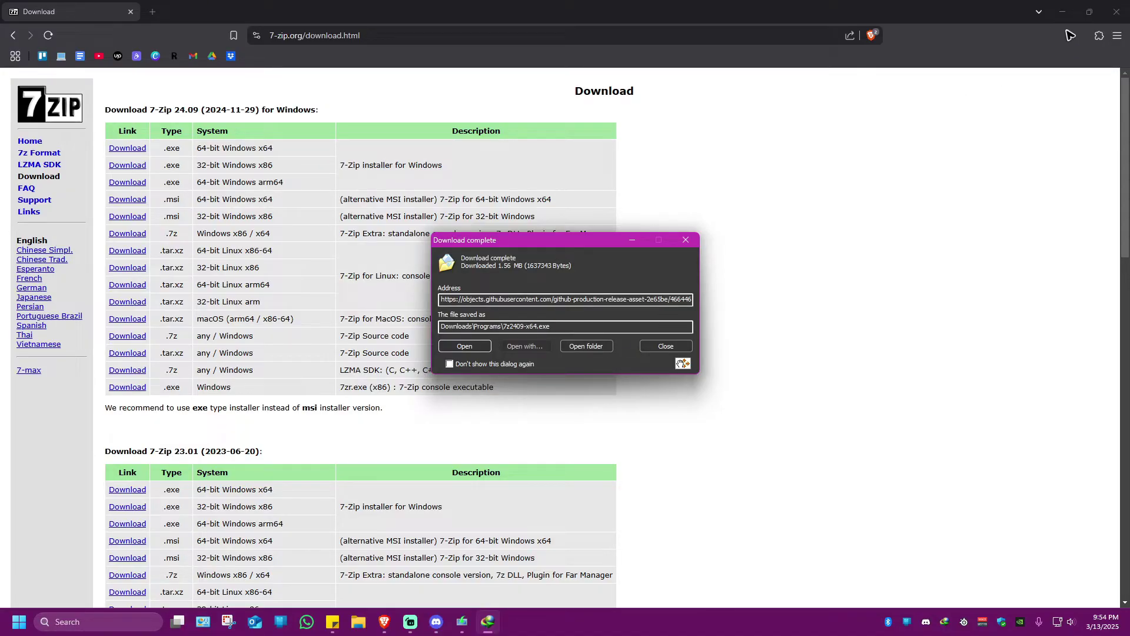
Run 7z2409-x64.exe as administrator and install 7-Zip into C:\Program Files\7-Zip
{"action": "left_click", "coordinate": [588, 346]}
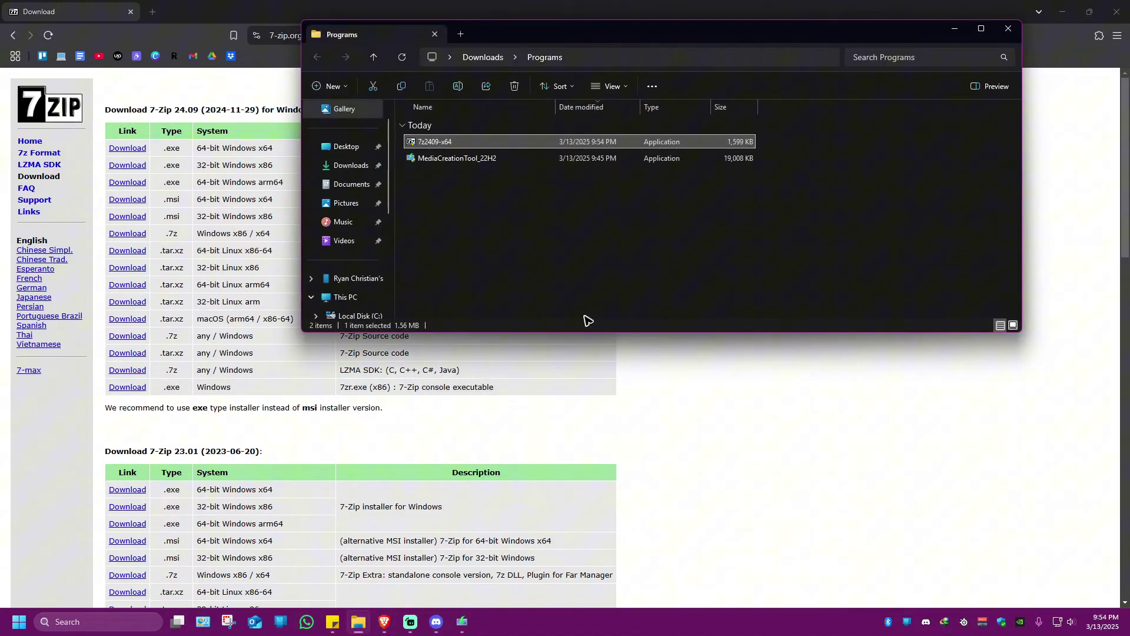
{"action": "left_click", "coordinate": [384, 622]}
{"action": "left_click_drag", "start_coordinate": [629, 40], "coordinate": [541, 145]}
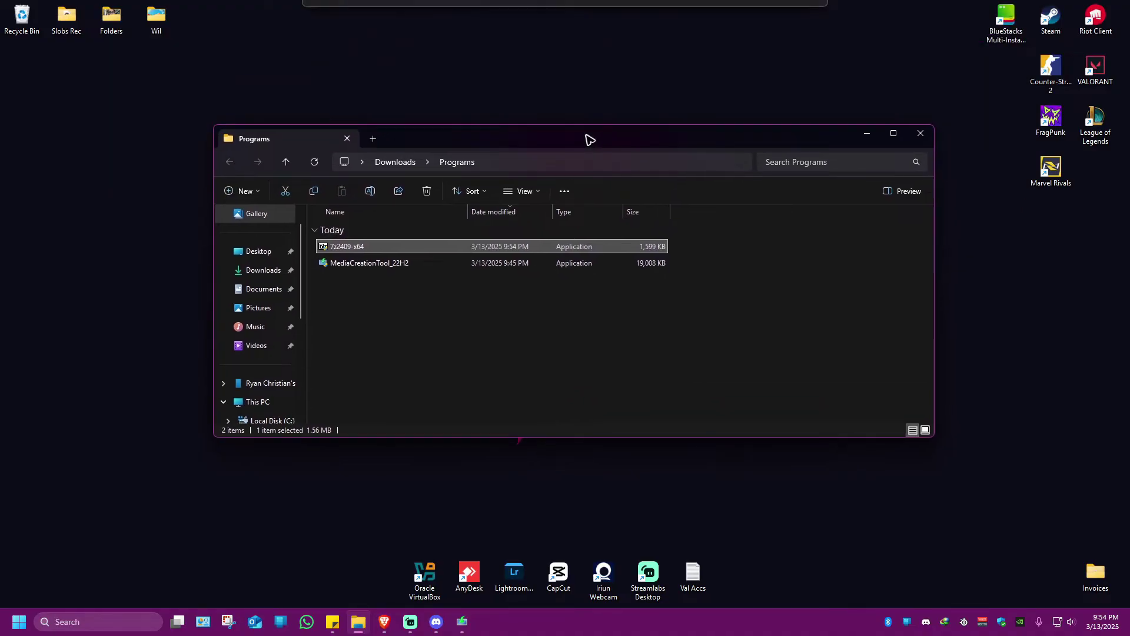
{"action": "right_click", "coordinate": [375, 252]}
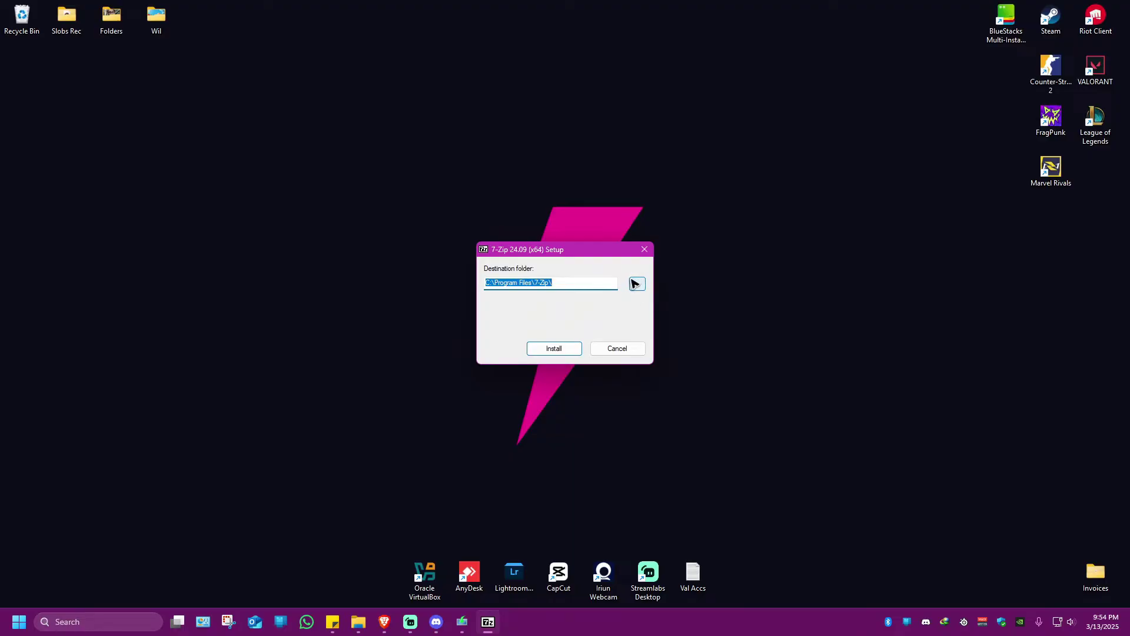
{"action": "left_click", "coordinate": [557, 349]}
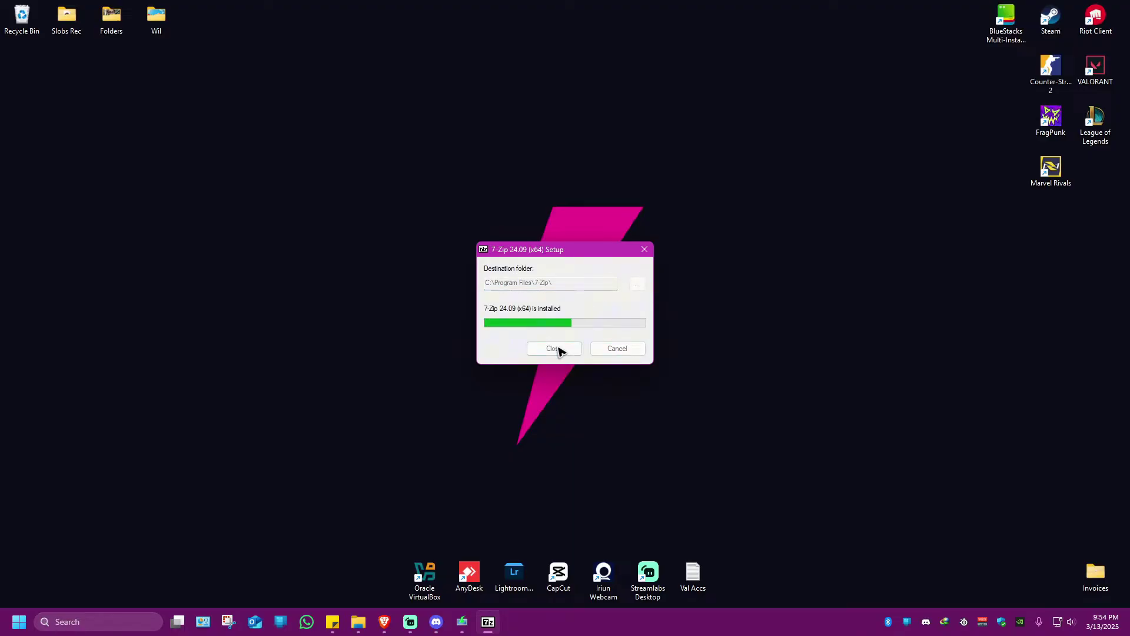
{"action": "left_click", "coordinate": [565, 352]}
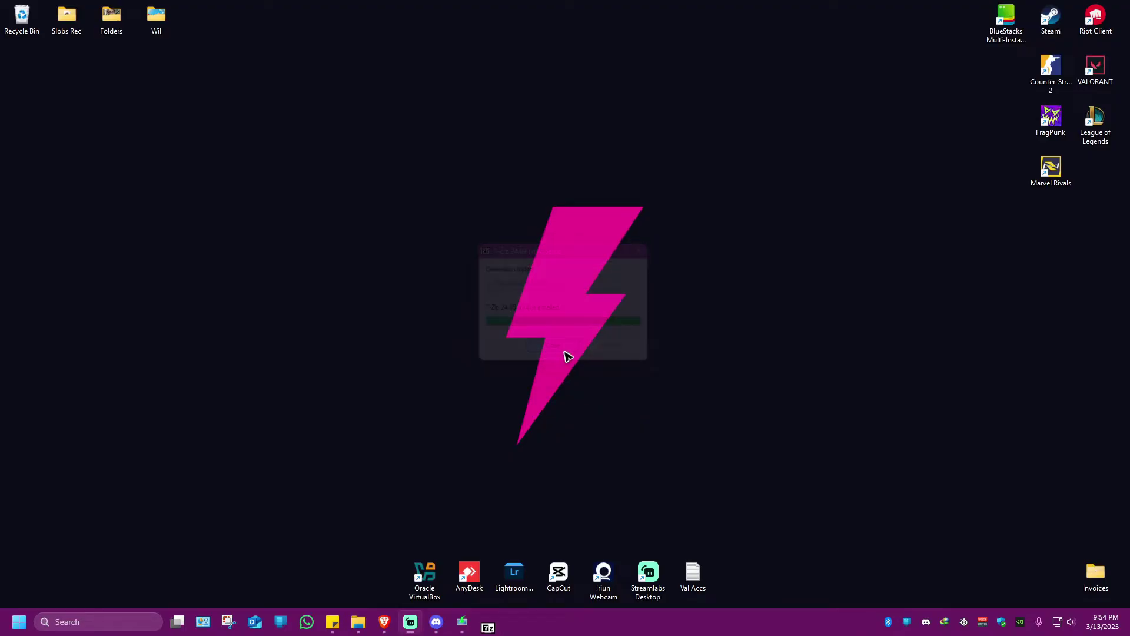
Create a new text document on the desktop named 'dummy'
{"action": "right_click", "coordinate": [447, 274]}
{"action": "left_click", "coordinate": [481, 321]}
{"action": "right_click", "coordinate": [459, 305]}
{"action": "mouse_move", "coordinate": [490, 394]}
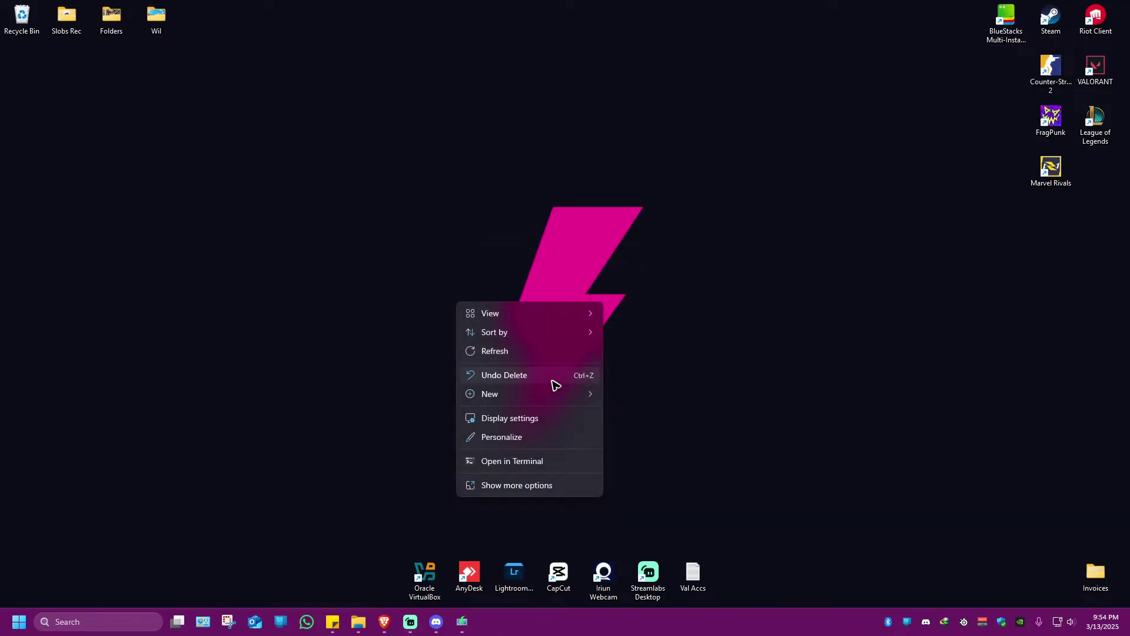
{"action": "left_click", "coordinate": [646, 338]}
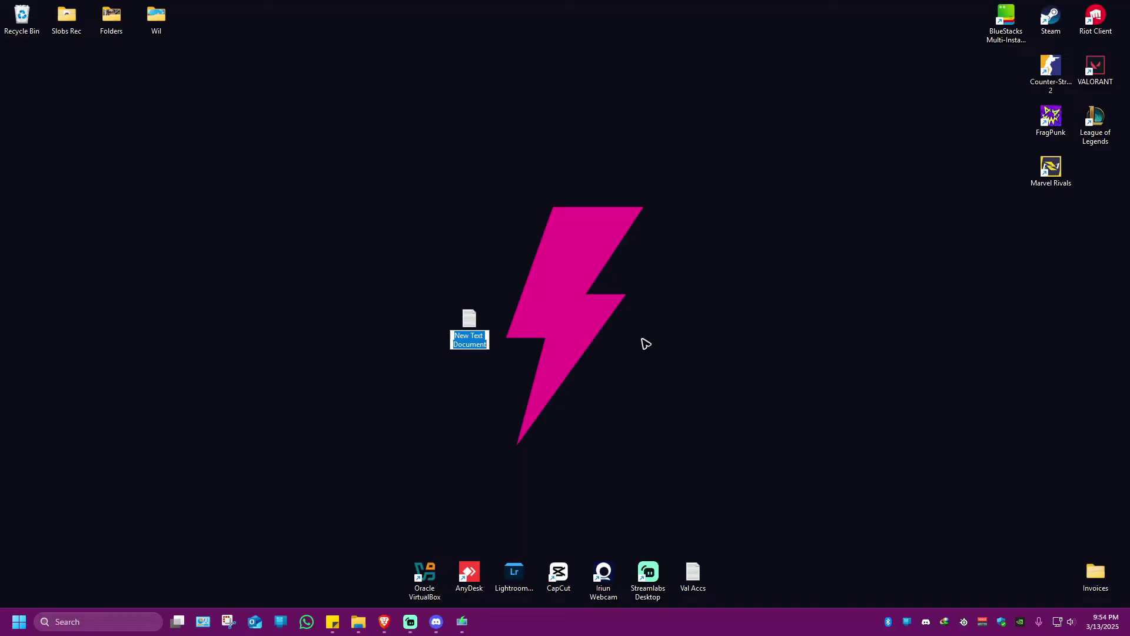
{"action": "type", "text": "dummy"}
{"action": "key", "text": "Return"}
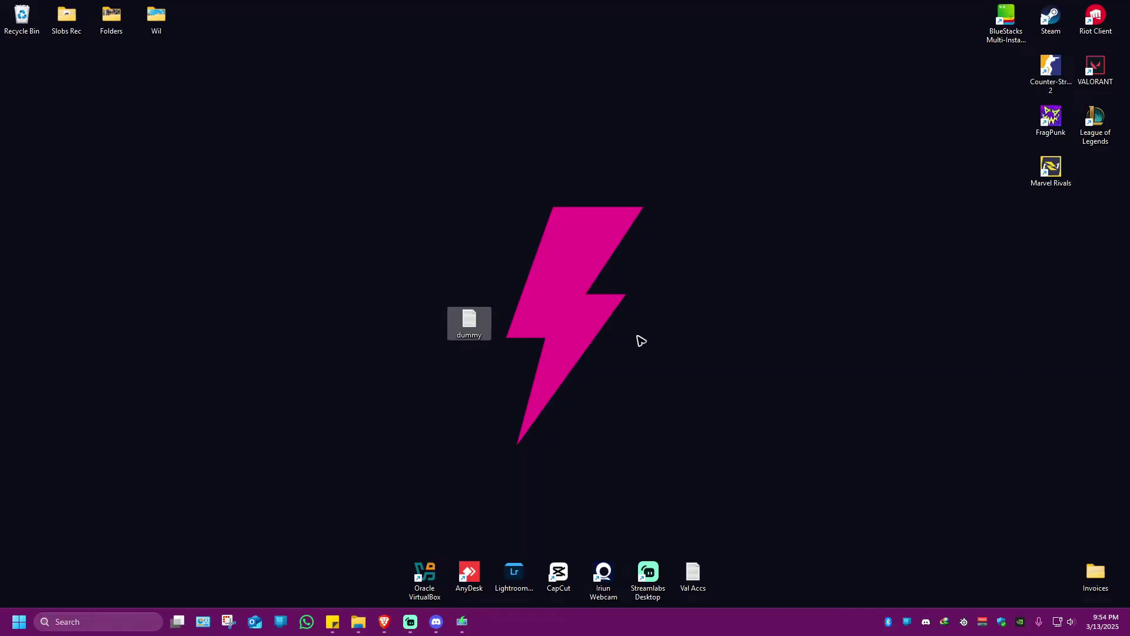
Create a desktop folder named 'dummy' and place it below the text file
{"action": "right_click", "coordinate": [638, 338]}
{"action": "mouse_move", "coordinate": [669, 429]}
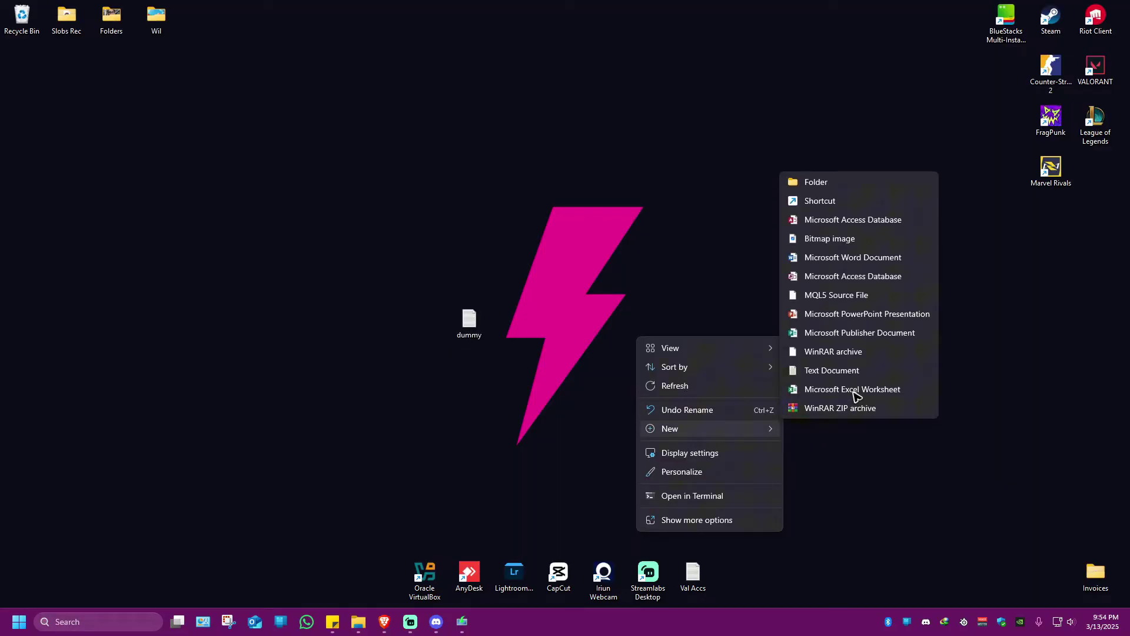
{"action": "left_click", "coordinate": [817, 183]}
{"action": "type", "text": "dummy"}
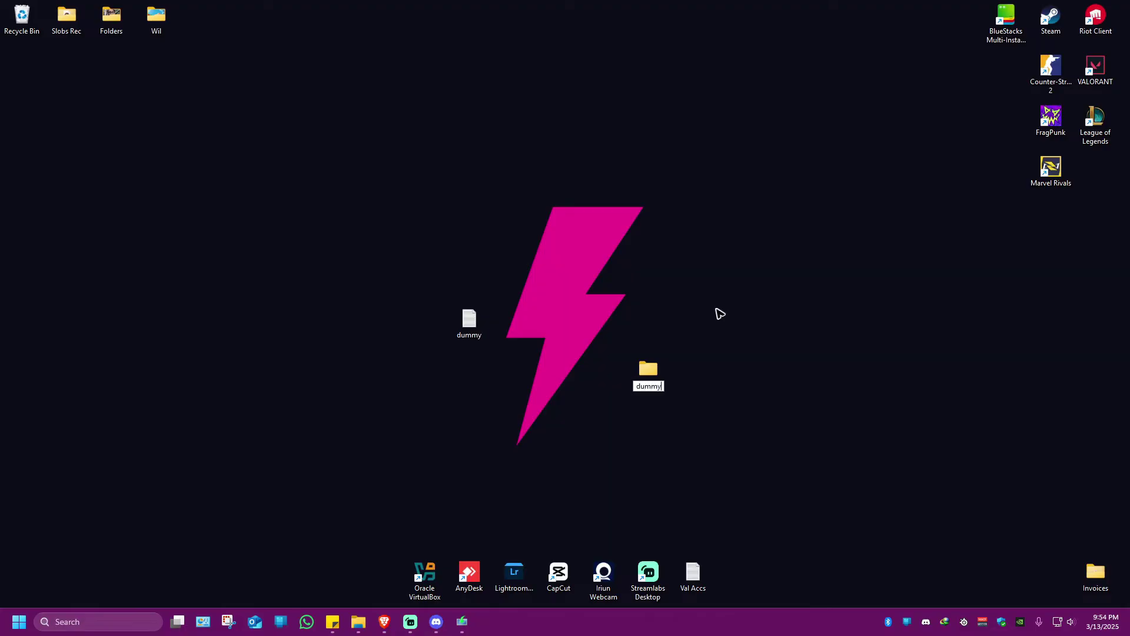
{"action": "key", "text": "Return"}
{"action": "left_click_drag", "start_coordinate": [647, 369], "coordinate": [478, 365]}
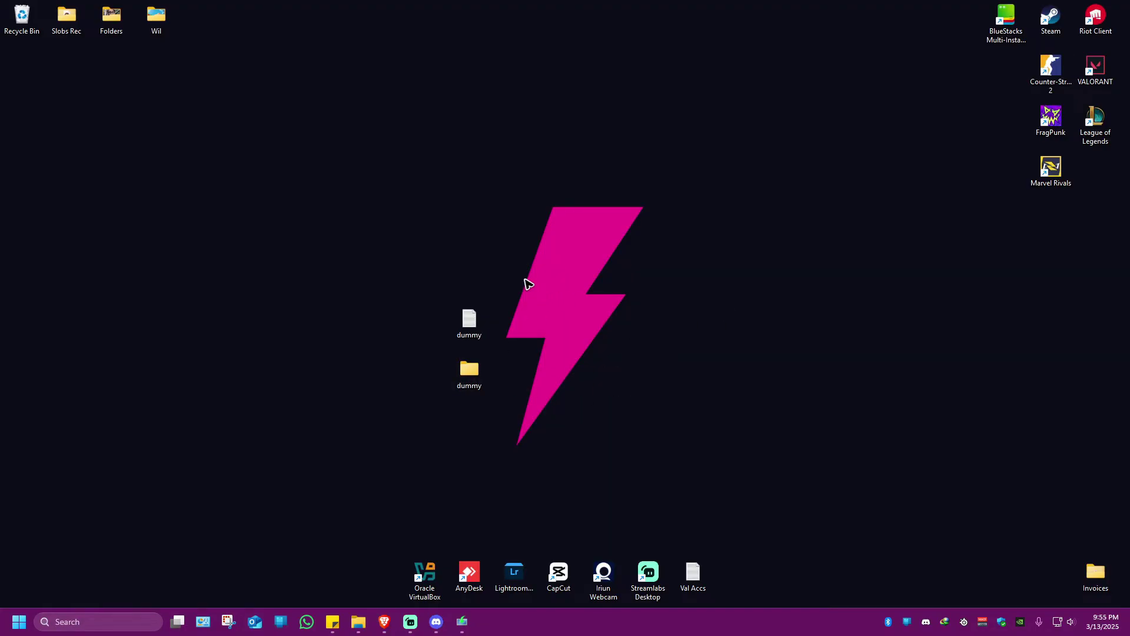
Box-select both dummy items on the desktop, then clear the selection
{"action": "left_click_drag", "start_coordinate": [361, 224], "coordinate": [493, 371]}
{"action": "left_click", "coordinate": [606, 304]}
{"action": "left_click_drag", "start_coordinate": [398, 260], "coordinate": [533, 416]}
{"action": "left_click", "coordinate": [463, 321]}
Compress the dummy text file into dummy.zip using zip format, placing it beside the originals
{"action": "right_click", "coordinate": [461, 318]}
{"action": "left_click", "coordinate": [554, 504]}
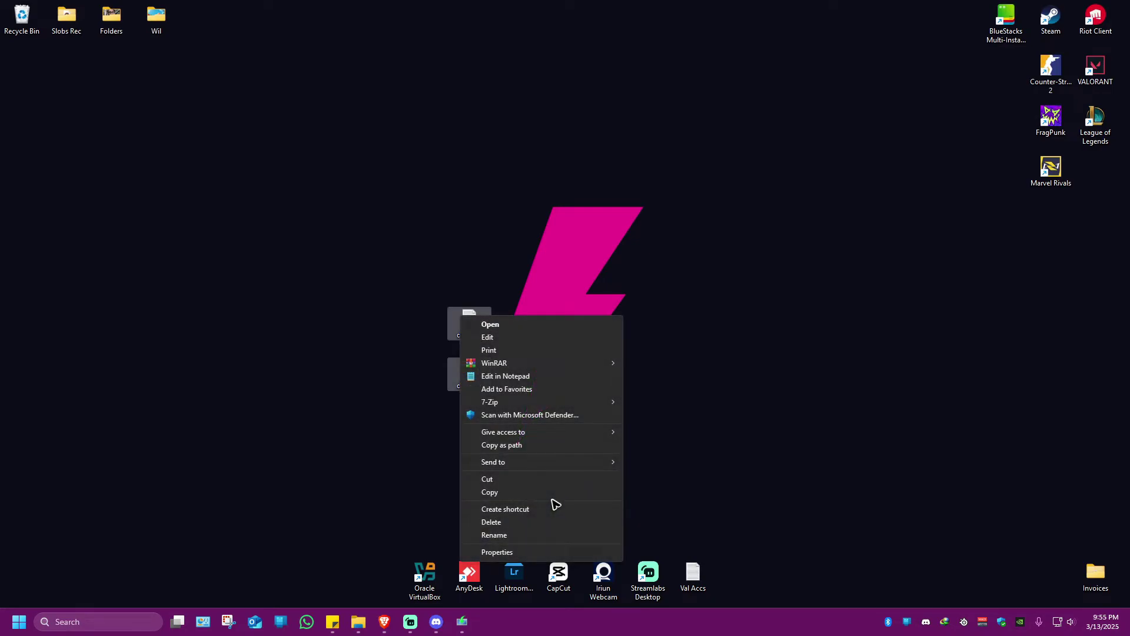
{"action": "mouse_move", "coordinate": [521, 228]}
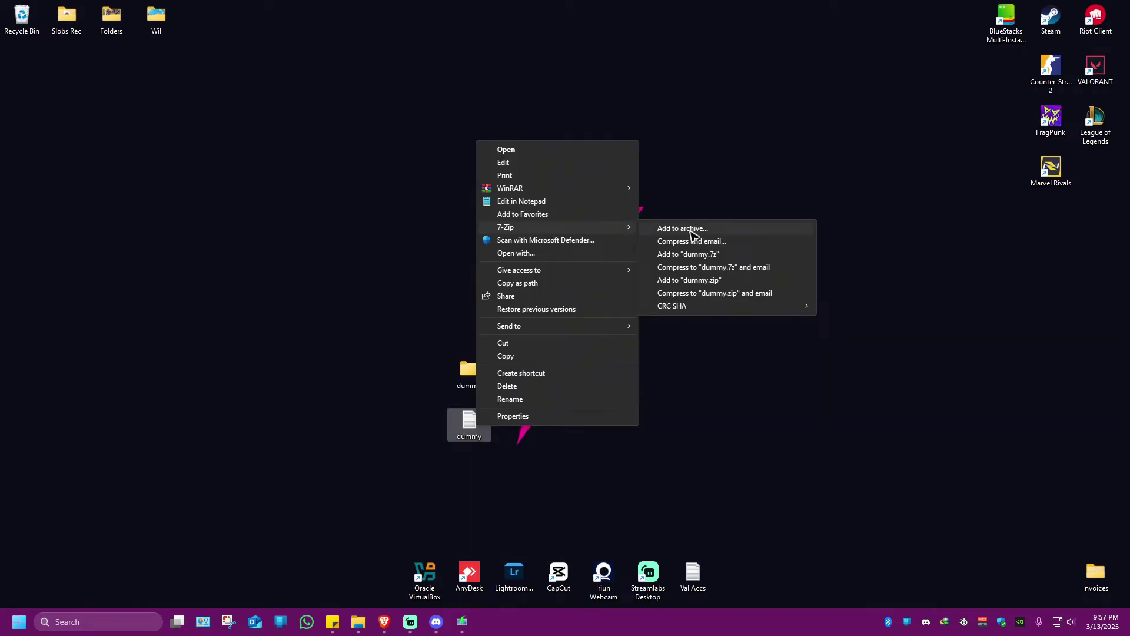
{"action": "left_click", "coordinate": [692, 234]}
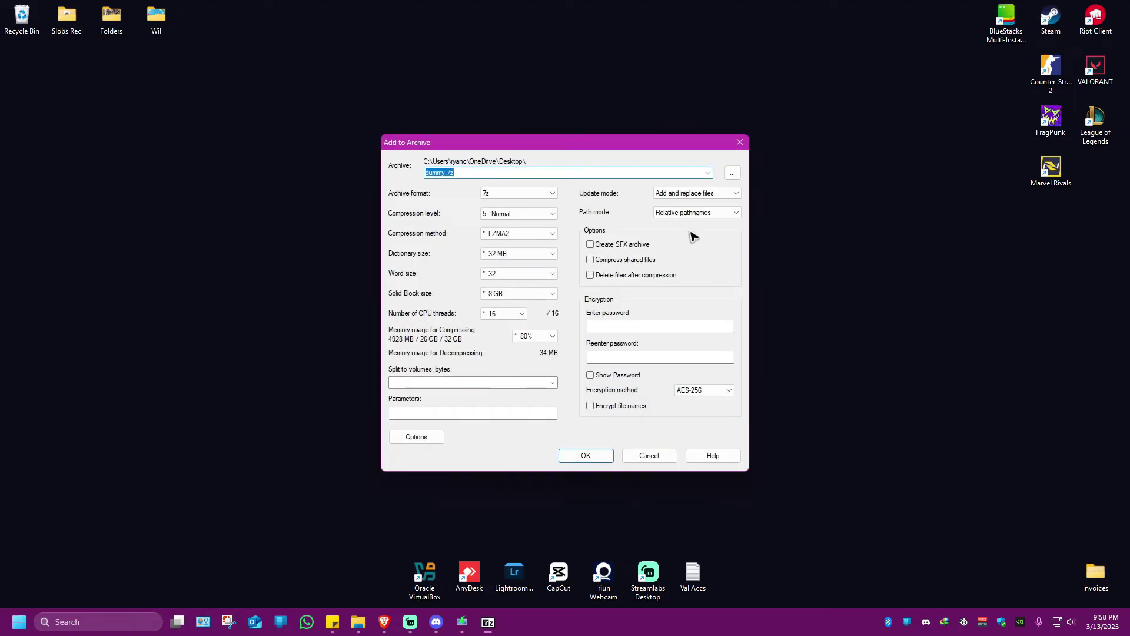
{"action": "left_click", "coordinate": [505, 196]}
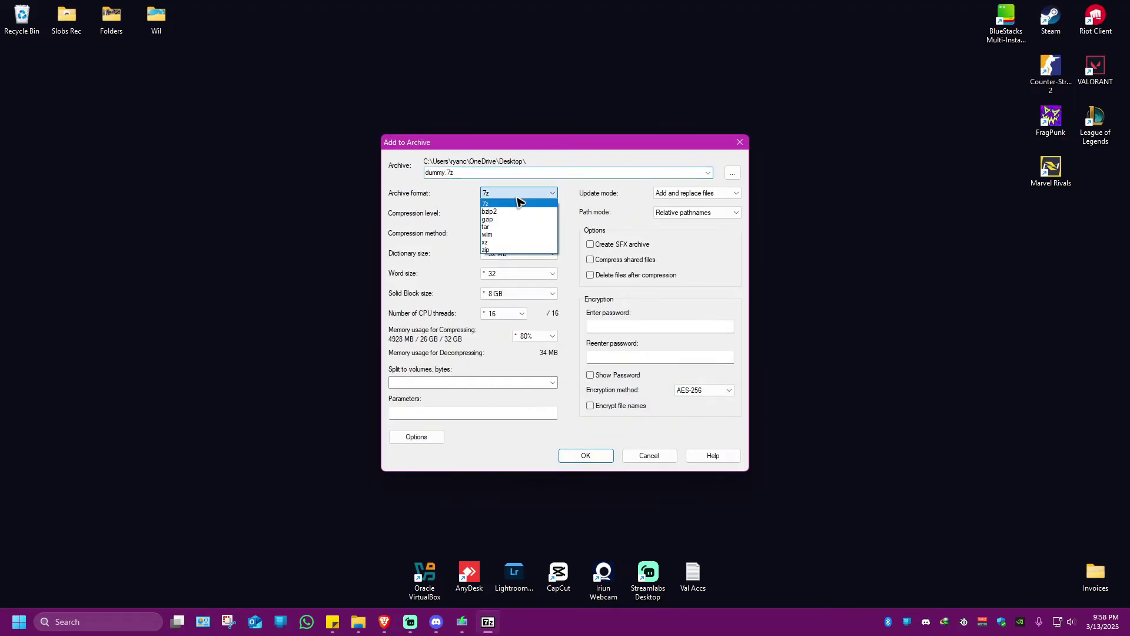
{"action": "left_click", "coordinate": [502, 250]}
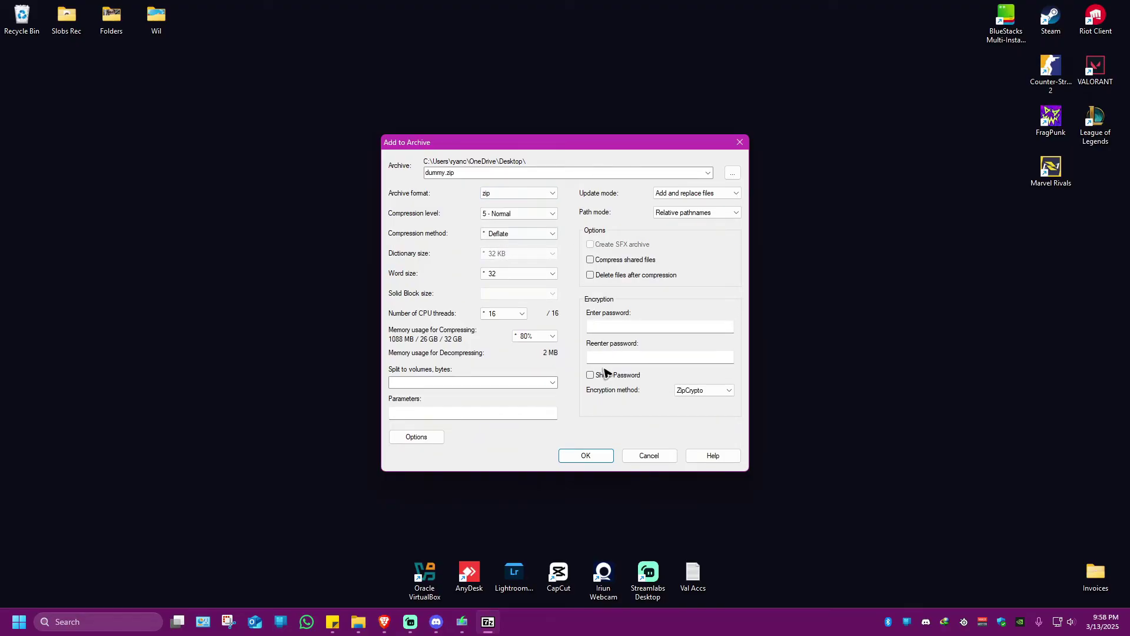
{"action": "left_click", "coordinate": [586, 455]}
{"action": "left_click_drag", "start_coordinate": [22, 66], "coordinate": [412, 375]}
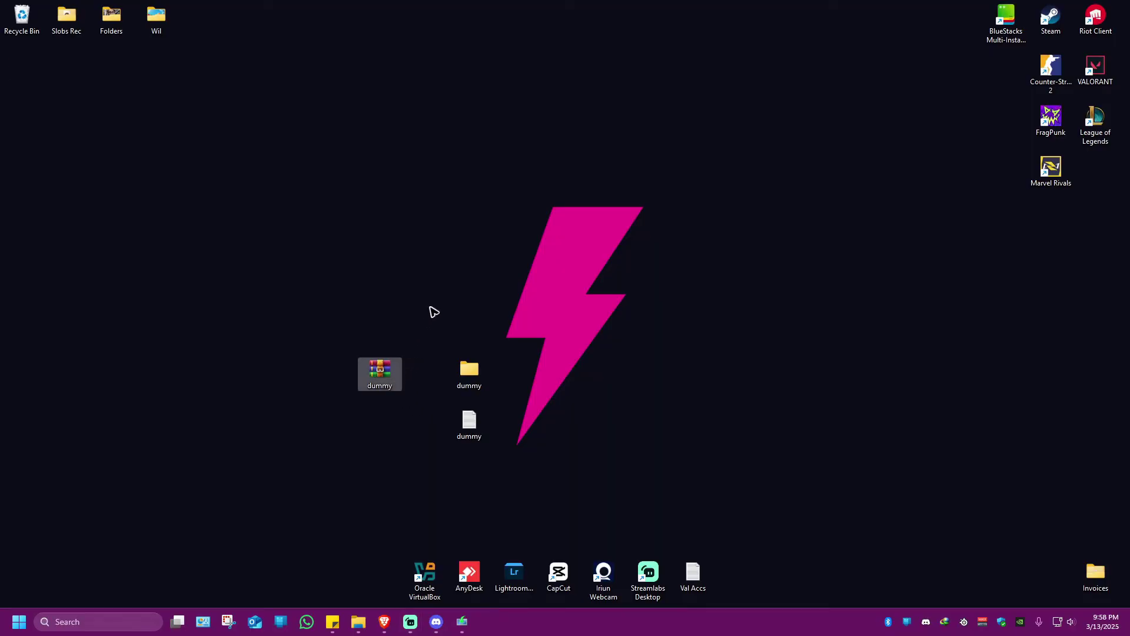
Extract dummy.zip here on the desktop, choosing Yes to All to replace existing files
{"action": "left_click_drag", "start_coordinate": [380, 369], "coordinate": [335, 269]}
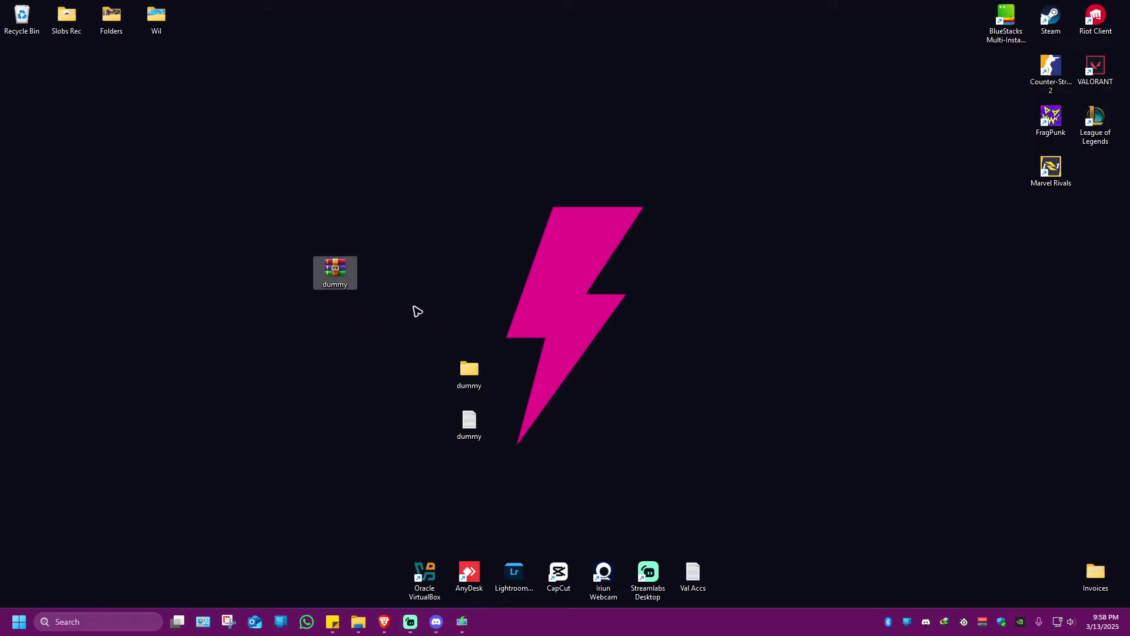
{"action": "right_click", "coordinate": [340, 275]}
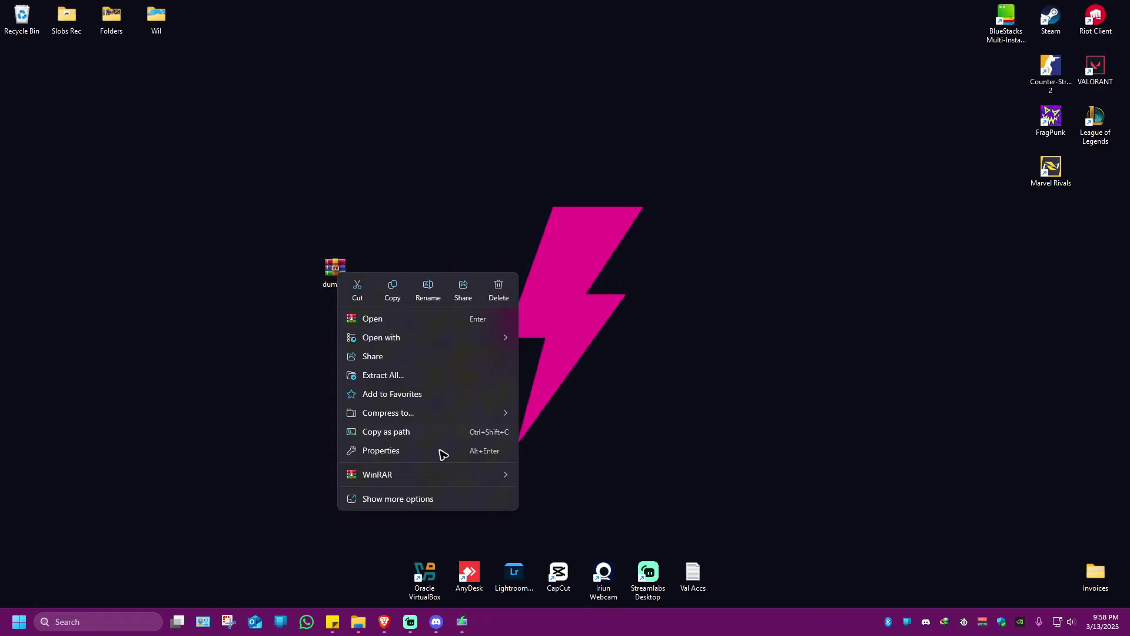
{"action": "left_click", "coordinate": [409, 500]}
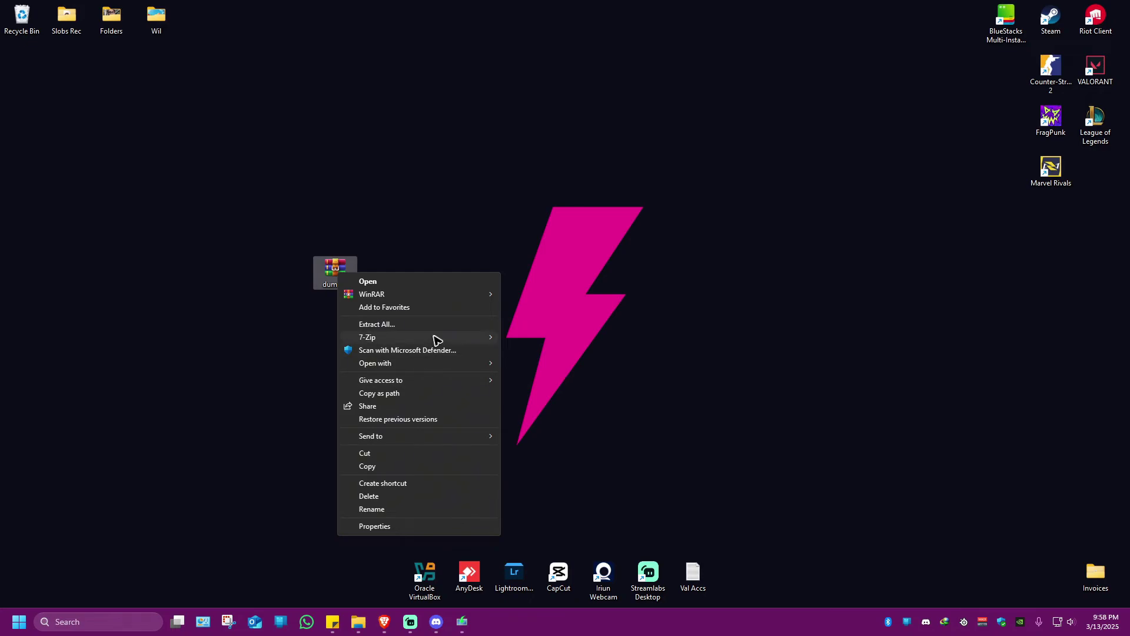
{"action": "mouse_move", "coordinate": [368, 337]}
{"action": "left_click", "coordinate": [543, 380]}
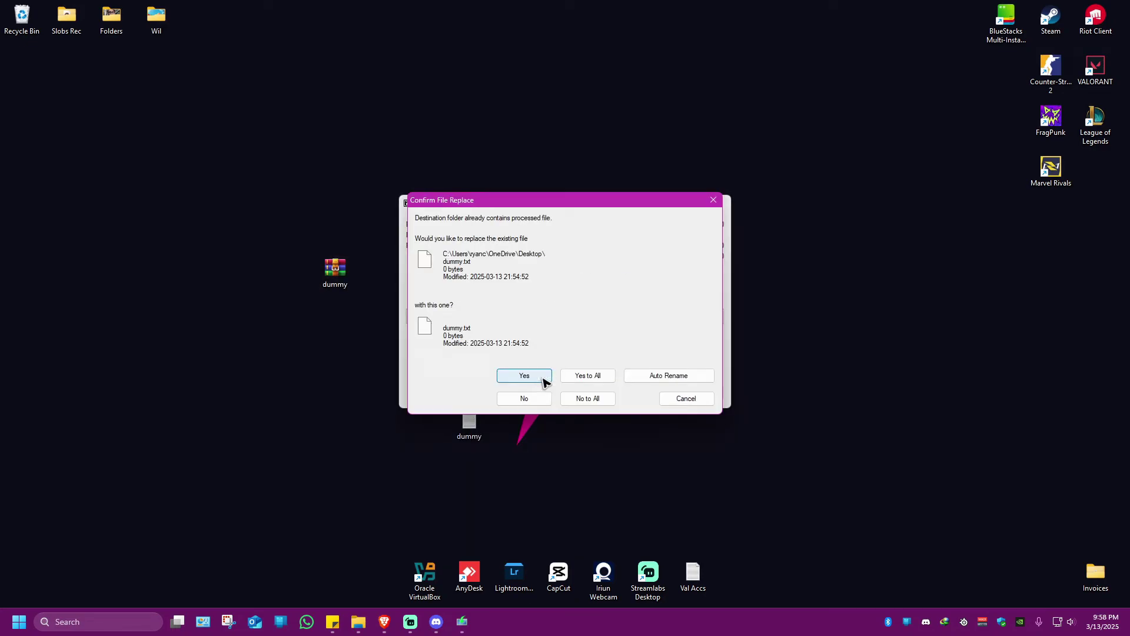
{"action": "left_click_drag", "start_coordinate": [537, 203], "coordinate": [801, 175]}
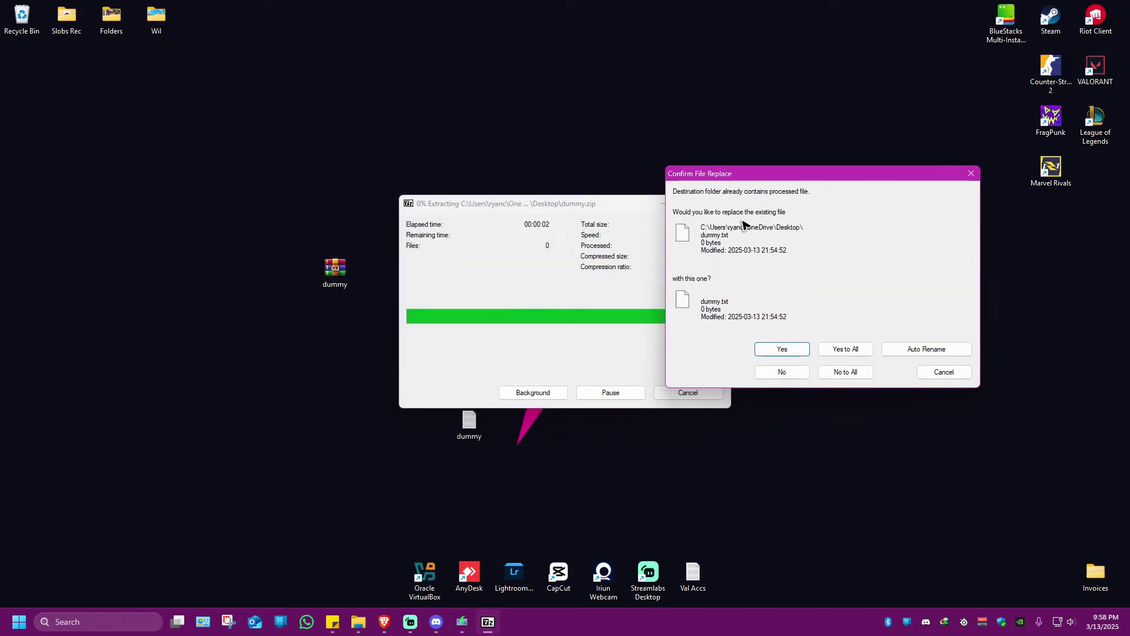
{"action": "left_click", "coordinate": [488, 432]}
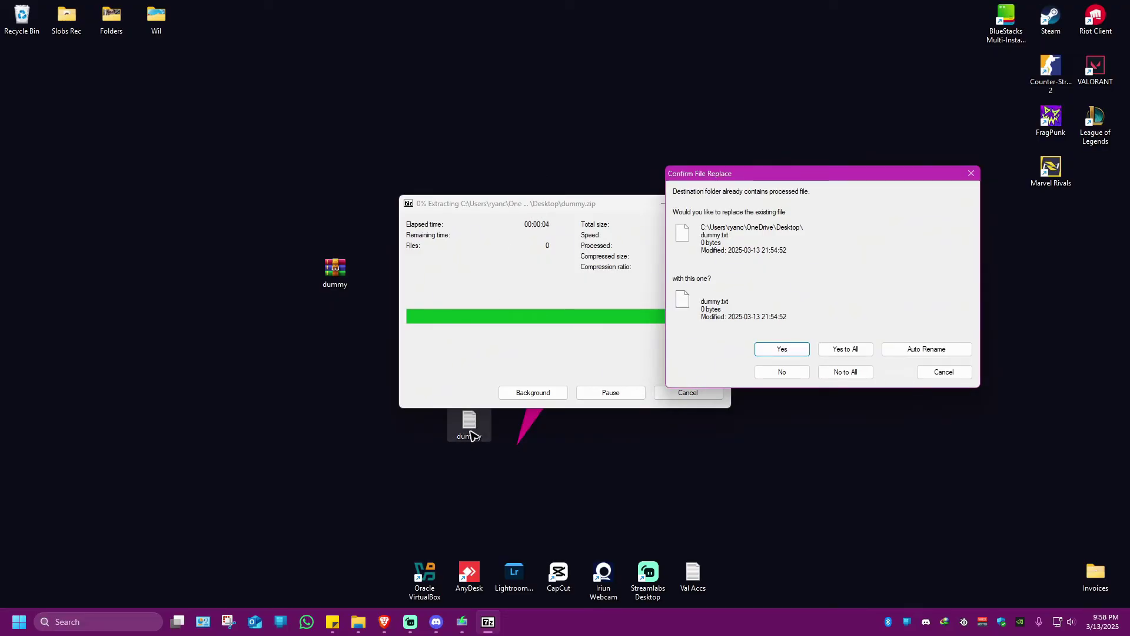
{"action": "left_click", "coordinate": [848, 350]}
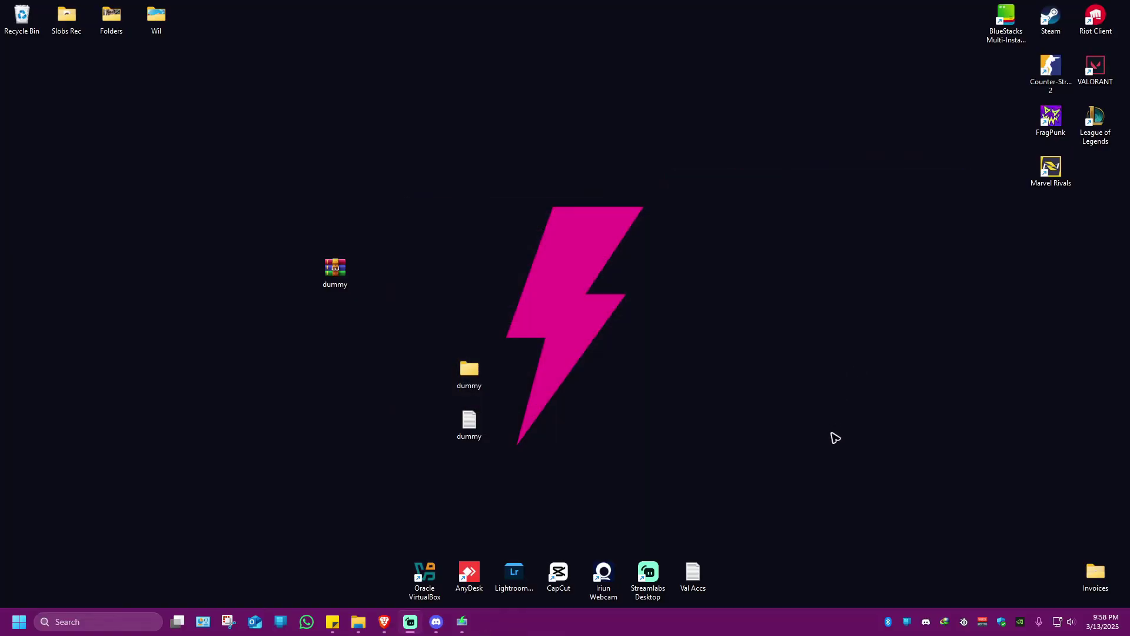
Select the dummy folder and text file and bring up 7-Zip's Add to archive dialog
{"action": "mouse_move", "coordinate": [21, 67]}
{"action": "left_mouse_down"}
{"action": "mouse_move", "coordinate": [202, 175]}
{"action": "mouse_move", "coordinate": [444, 437]}
{"action": "left_mouse_up"}
{"action": "left_click_drag", "start_coordinate": [429, 304], "coordinate": [658, 476]}
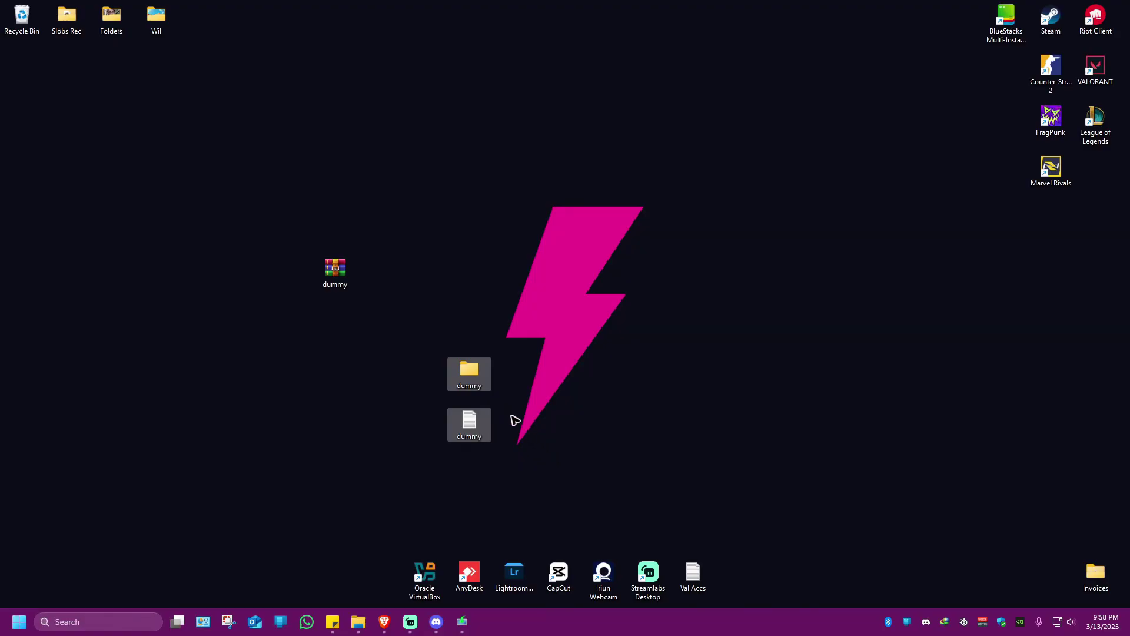
{"action": "right_click", "coordinate": [474, 409]}
{"action": "left_click", "coordinate": [495, 371]}
{"action": "mouse_move", "coordinate": [547, 214]}
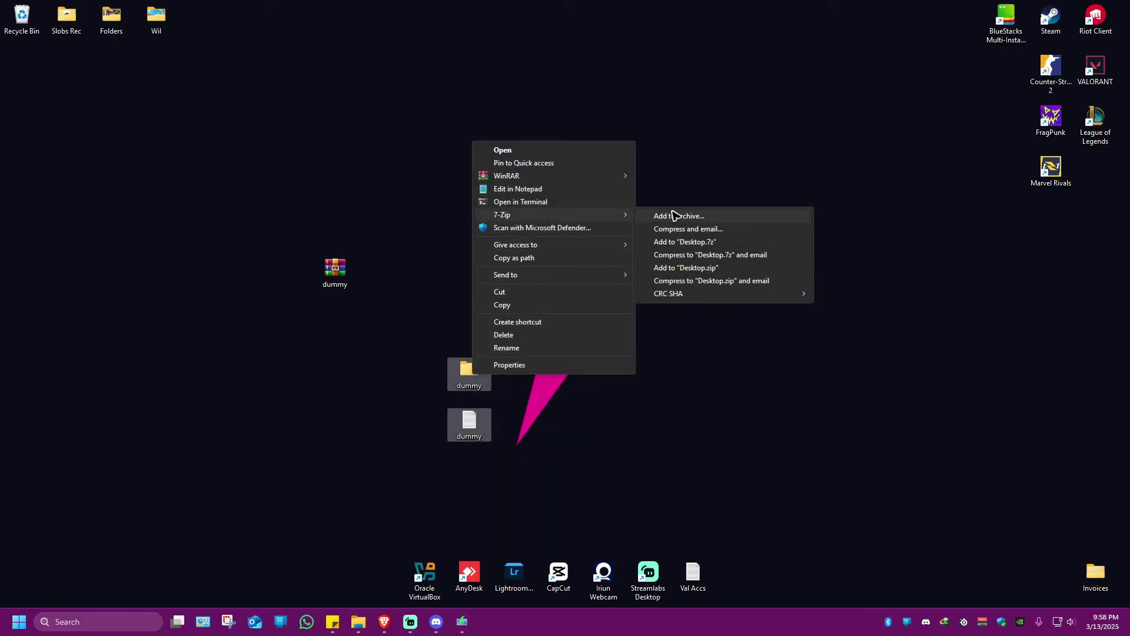
{"action": "left_click", "coordinate": [677, 216]}
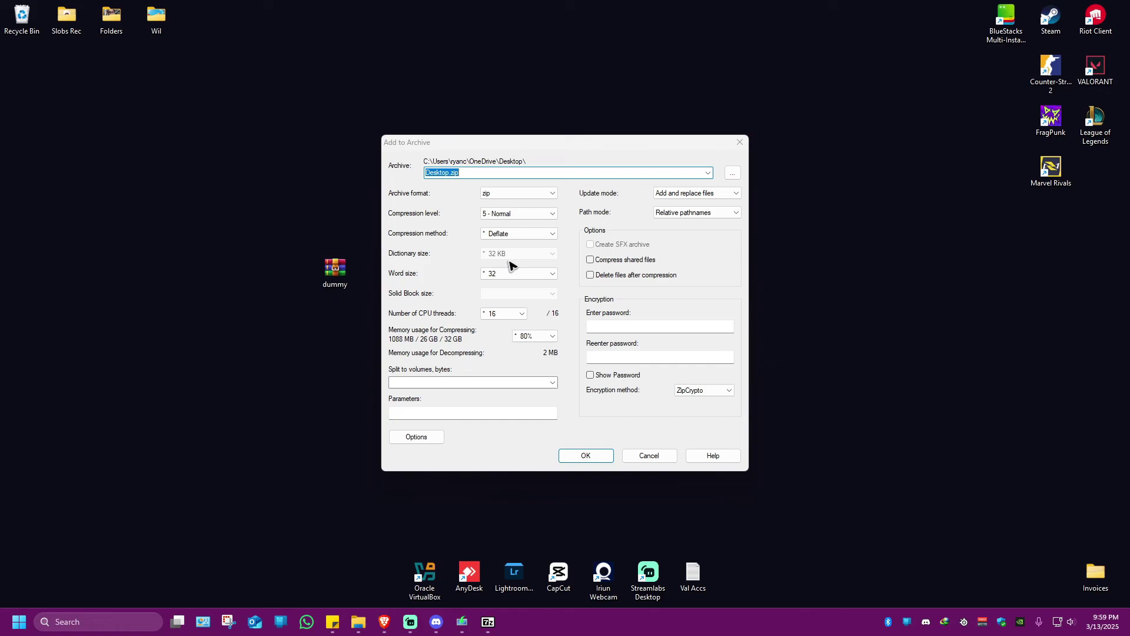
{"action": "left_click", "coordinate": [645, 327]}
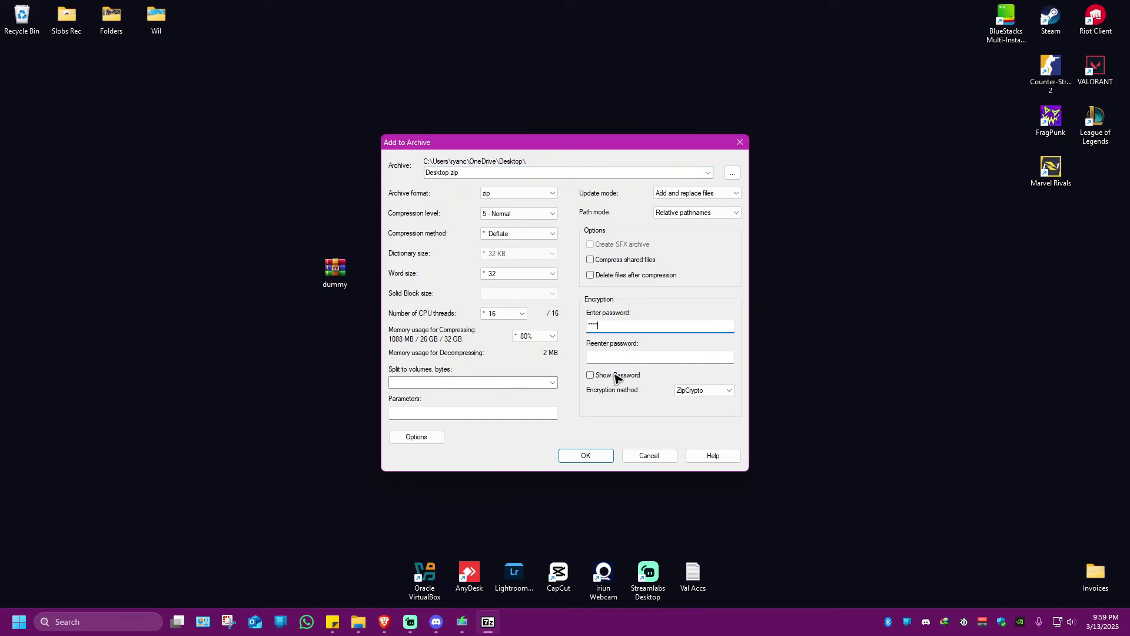
{"action": "key", "text": "Tab"}
{"action": "type", "text": "11"}
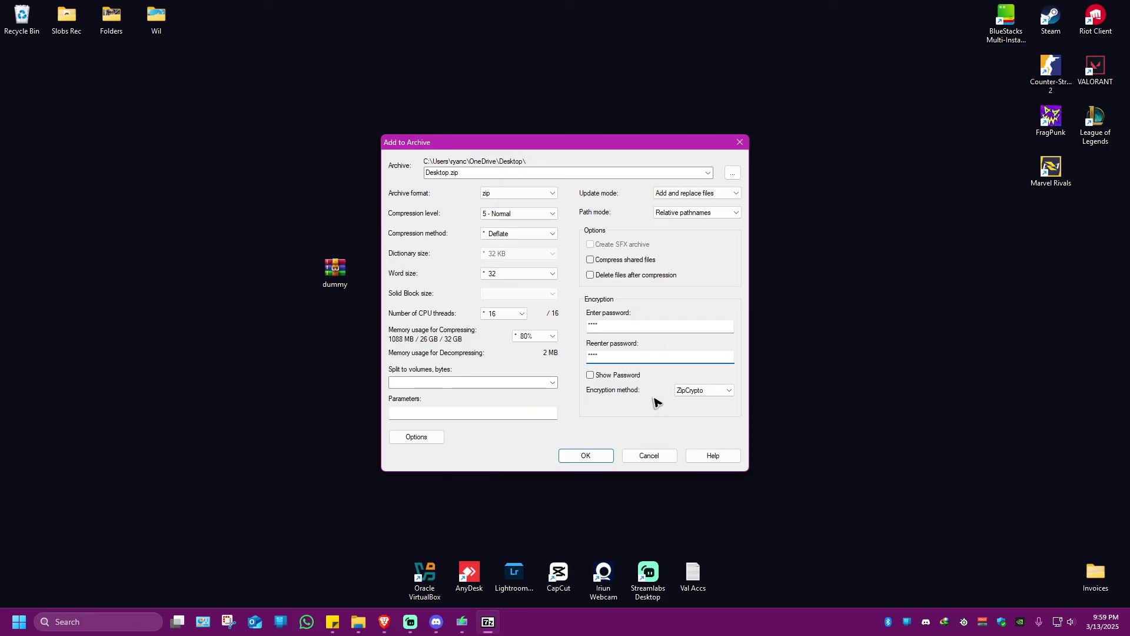
{"action": "left_click", "coordinate": [724, 393]}
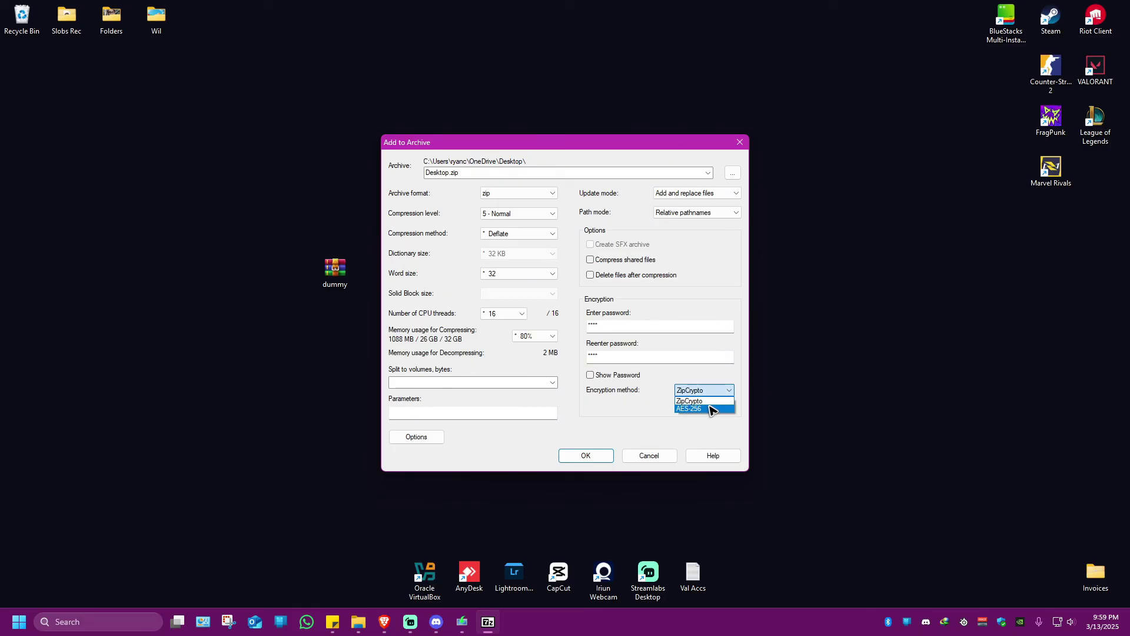
{"action": "left_click", "coordinate": [706, 401]}
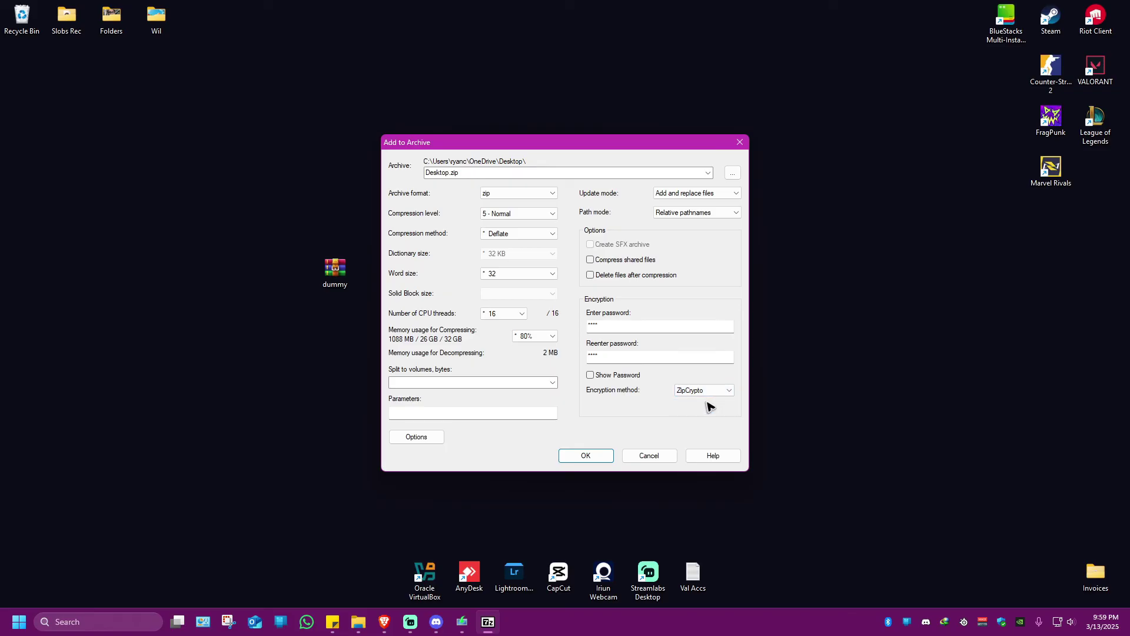
{"action": "left_click", "coordinate": [595, 457]}
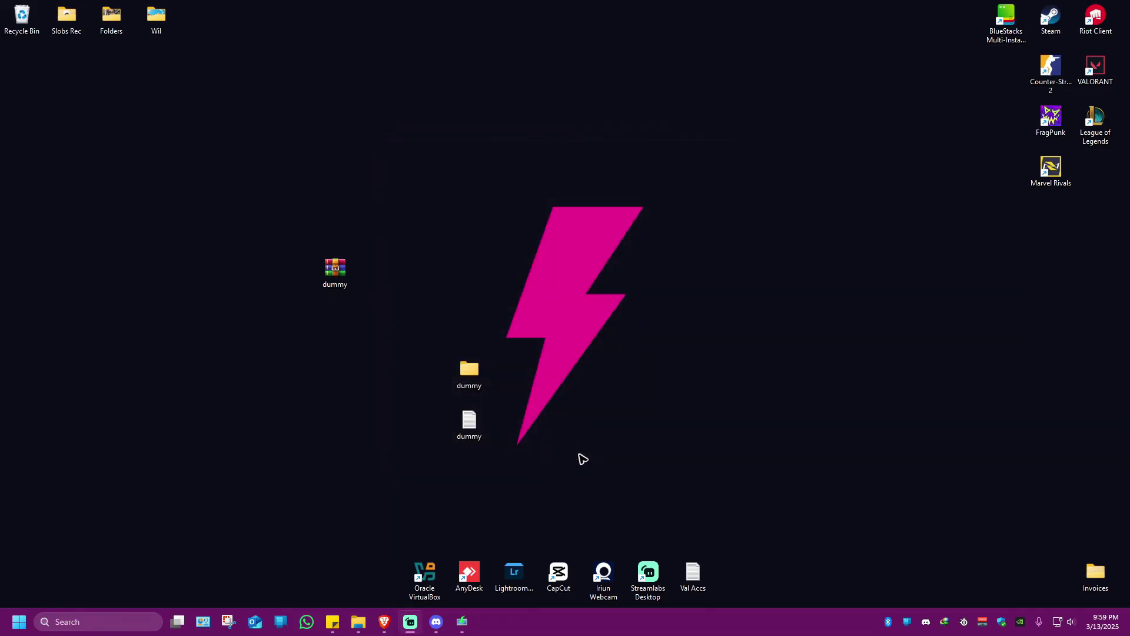
{"action": "left_click_drag", "start_coordinate": [22, 65], "coordinate": [253, 424]}
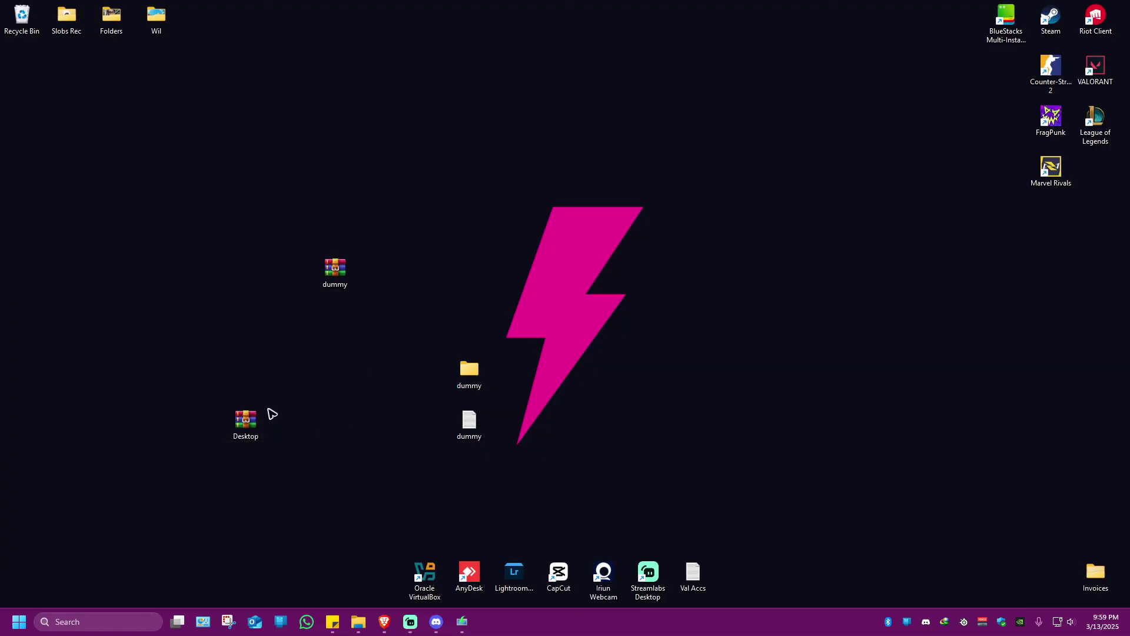
Open Desktop.zip in the 7-Zip archive browser
{"action": "right_click", "coordinate": [247, 420]}
{"action": "left_click", "coordinate": [313, 406]}
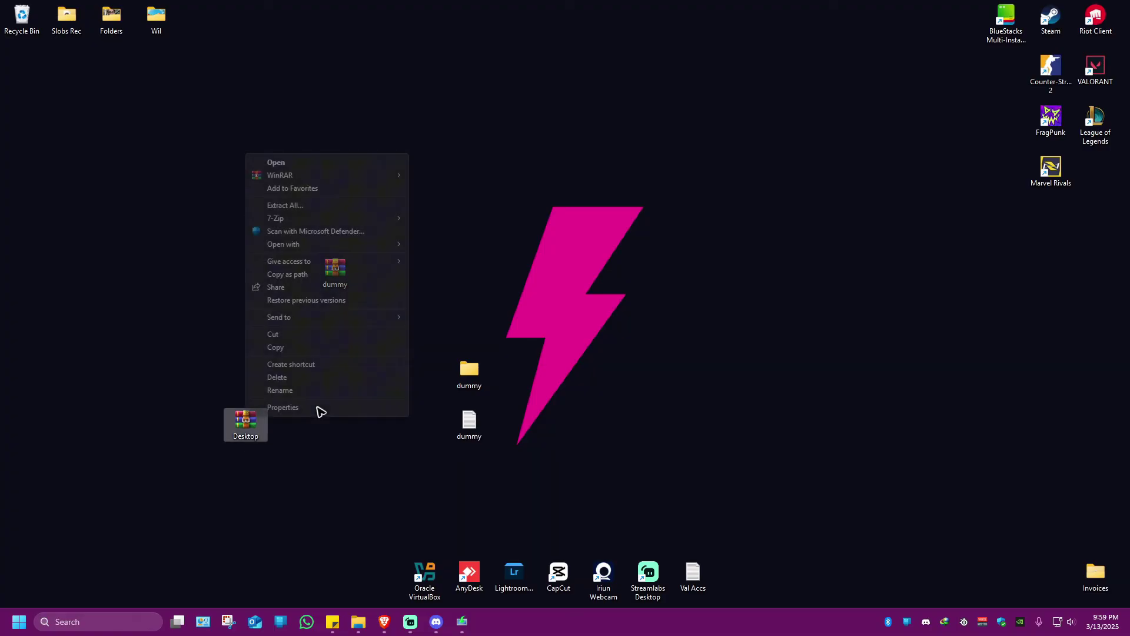
{"action": "mouse_move", "coordinate": [276, 218]}
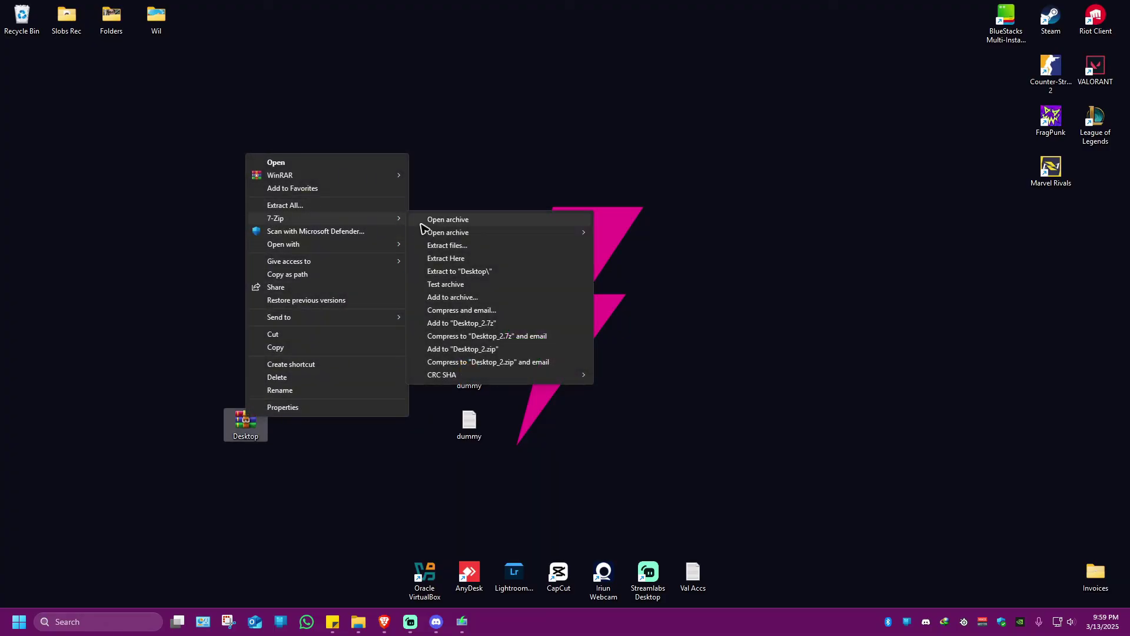
{"action": "left_click", "coordinate": [455, 223]}
{"action": "left_click_drag", "start_coordinate": [280, 105], "coordinate": [466, 106]}
Open dummy.txt from the archive with its password, showing 'Subscribe' in Notepad
{"action": "double_click", "coordinate": [202, 202]}
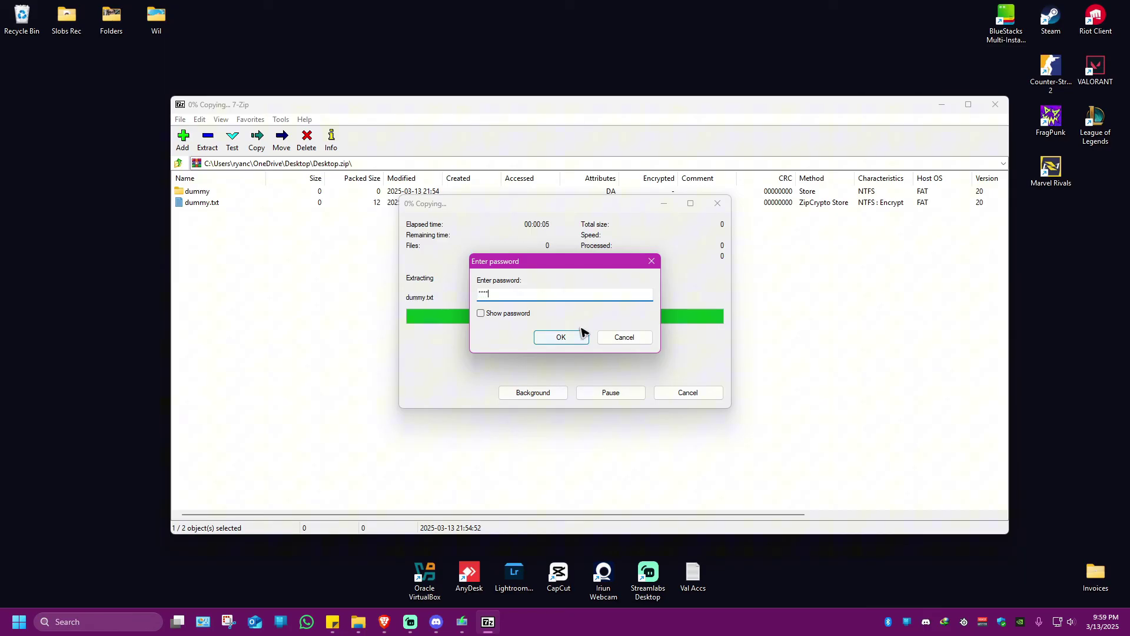
{"action": "left_click", "coordinate": [571, 336]}
{"action": "scroll", "coordinate": [374, 200], "scroll_direction": "up", "scroll_amount": 9, "text": "ctrl"}
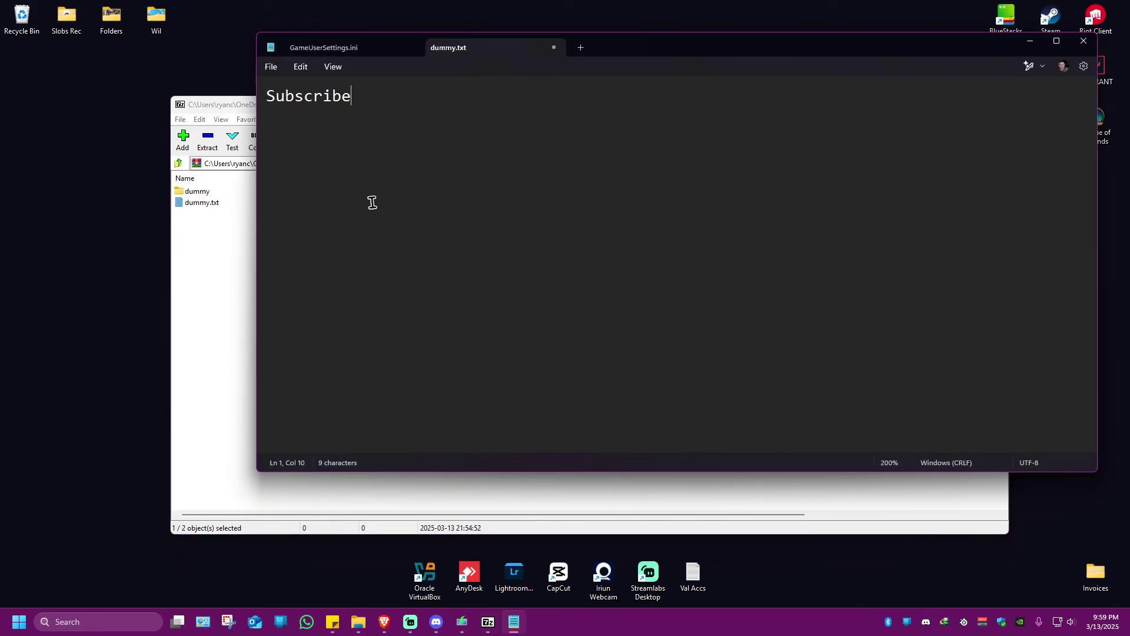
{"action": "scroll", "coordinate": [374, 200], "scroll_direction": "up", "scroll_amount": 14, "text": "ctrl"}
{"action": "scroll", "coordinate": [374, 196], "scroll_direction": "up", "scroll_amount": 7, "text": "ctrl"}
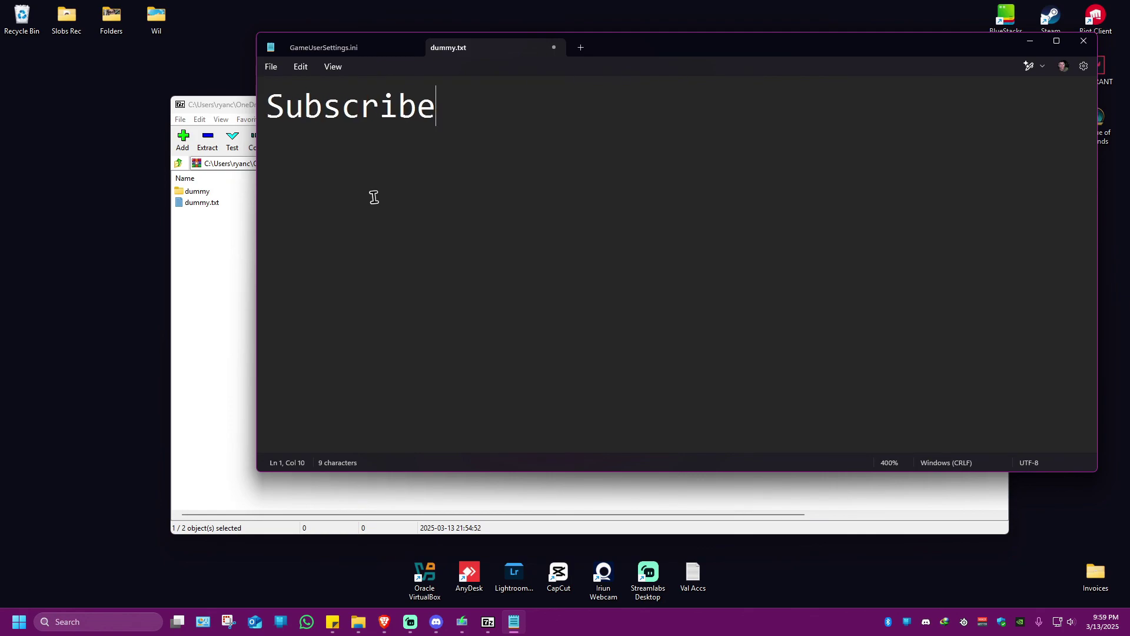